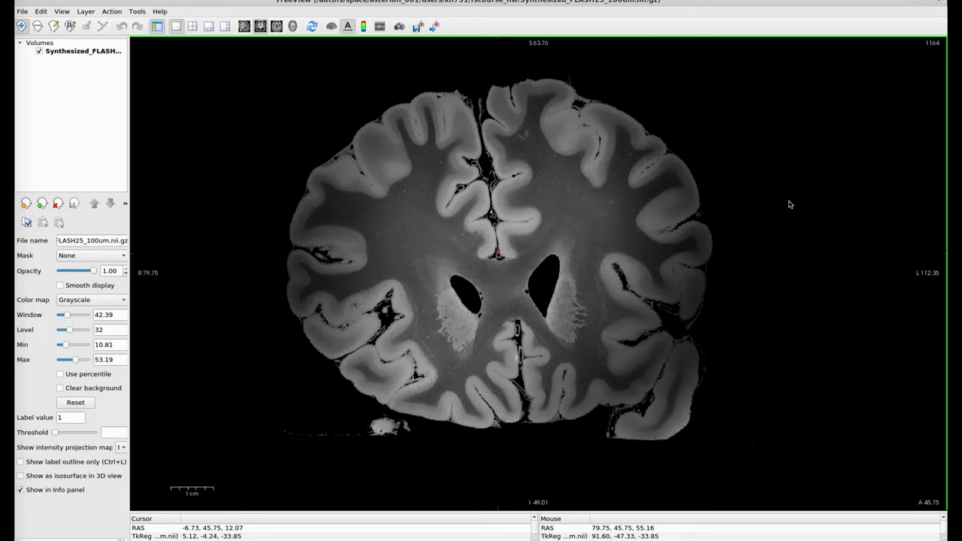
- Place the cursor at points along the midline cortex between the hemispheres, down to just above the corpus callosum, on the coronal slice
{"action": "left_click", "coordinate": [492, 200]}
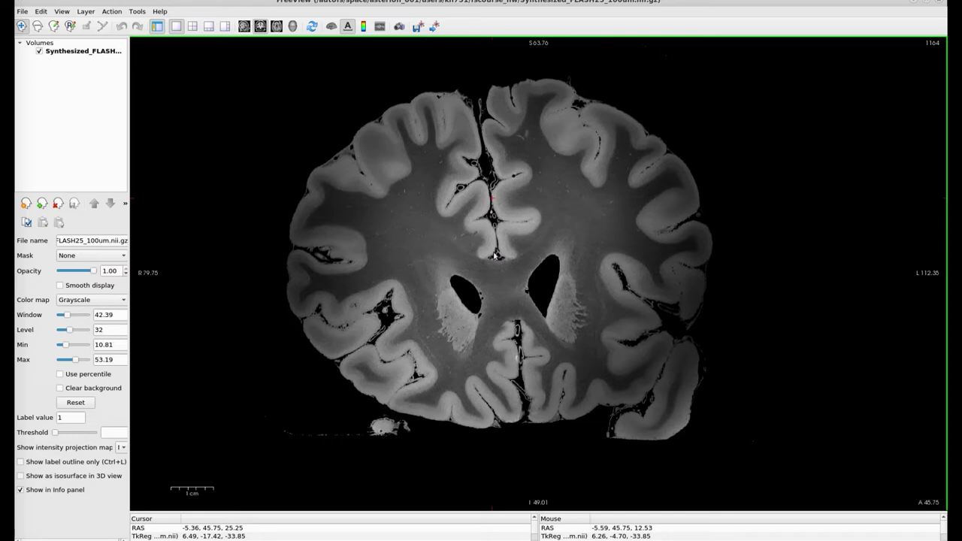
{"action": "left_click", "coordinate": [494, 246]}
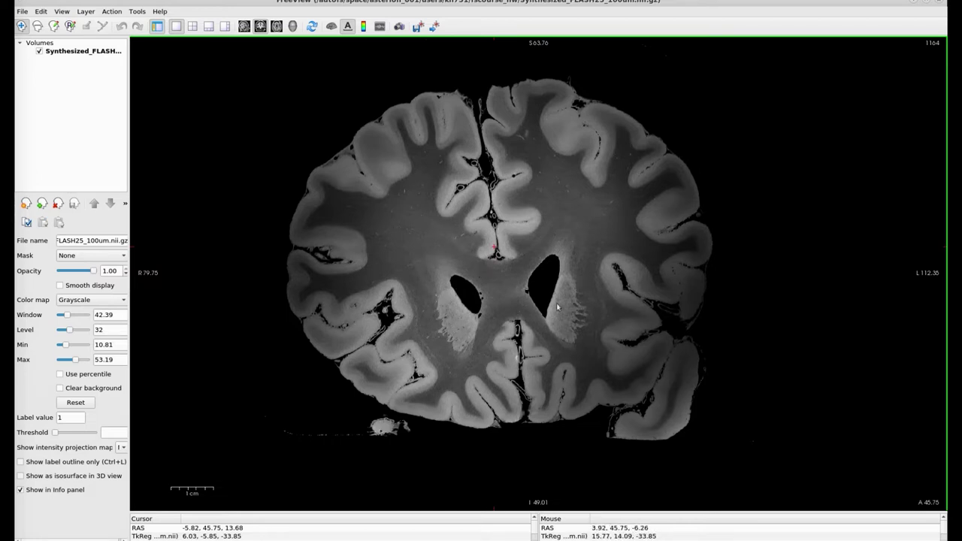
{"action": "left_click", "coordinate": [494, 246]}
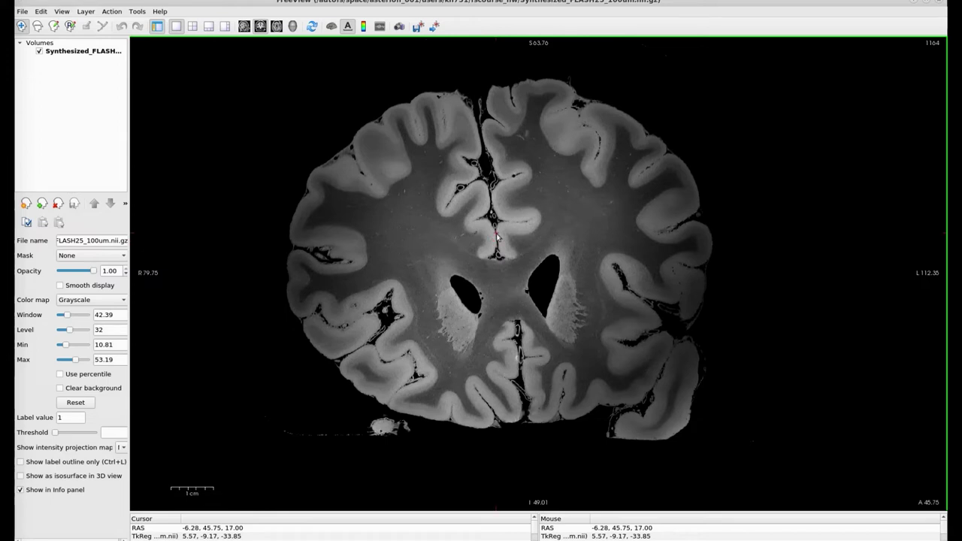
{"action": "left_click", "coordinate": [497, 232]}
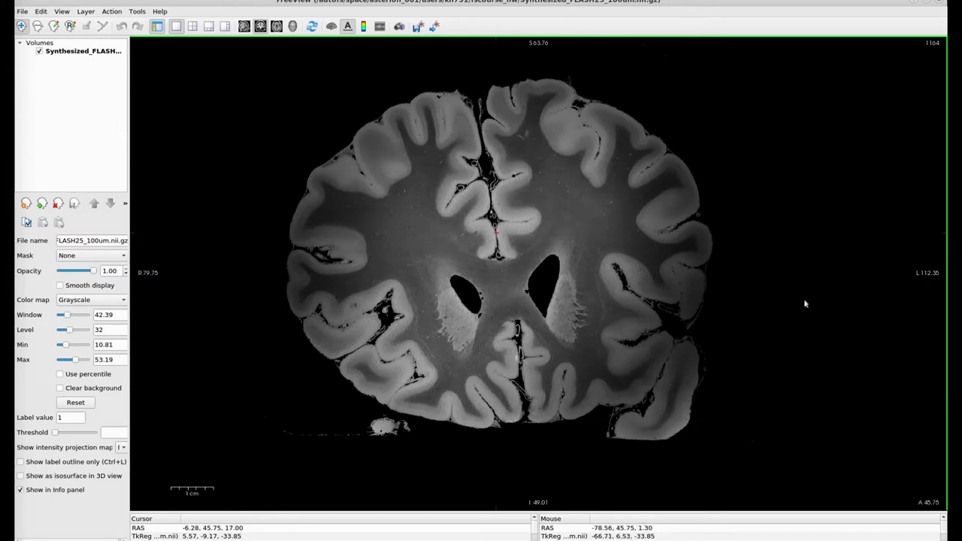
- Move posteriorly through the coronal slices to slice 1117, examining the striatum beside the lateral ventricles
{"action": "key", "text": "Down"}
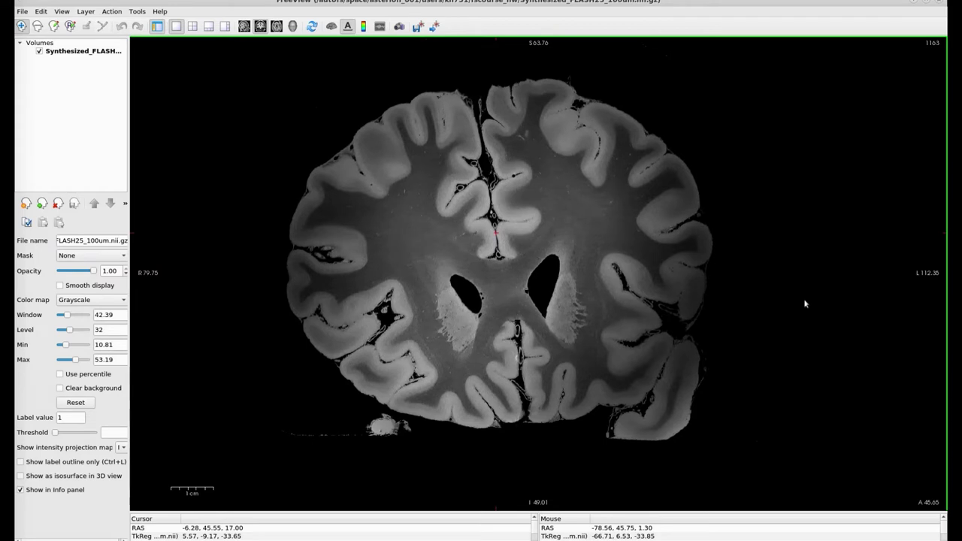
{"action": "key", "text": "Down"}
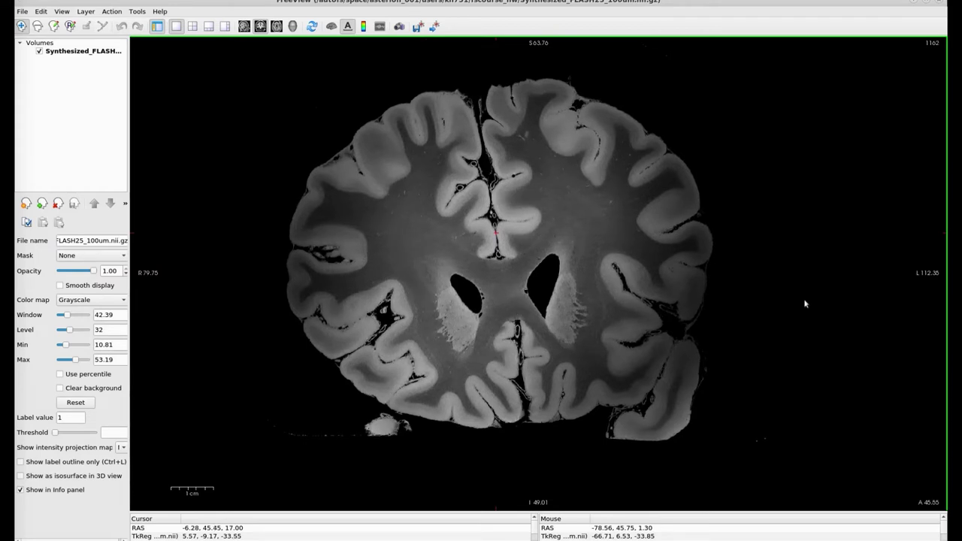
{"action": "key", "text": "Down"}
{"action": "key", "text": "Down"}
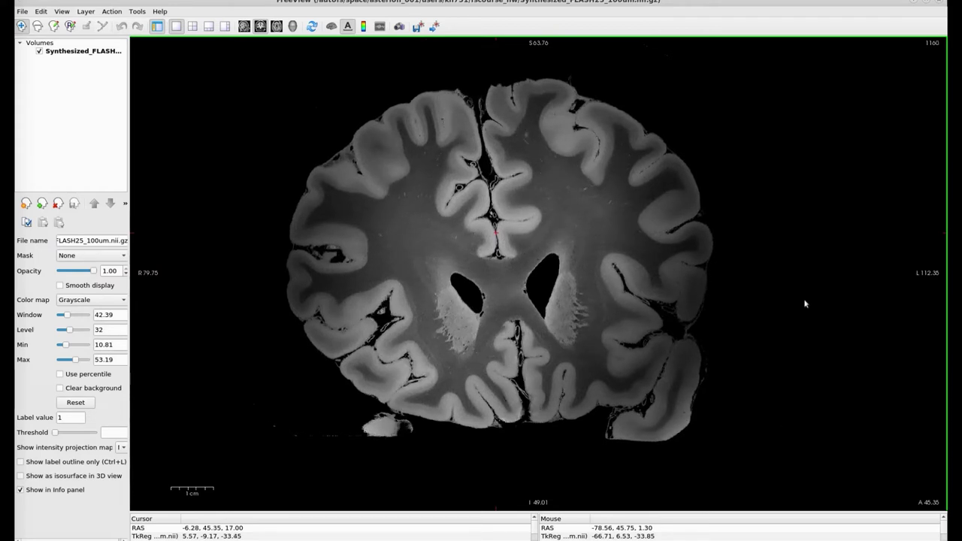
{"action": "key", "text": "Down"}
{"action": "key", "text": "Down"}
{"action": "key", "text": "Down"}
{"action": "key", "text": "Down"}
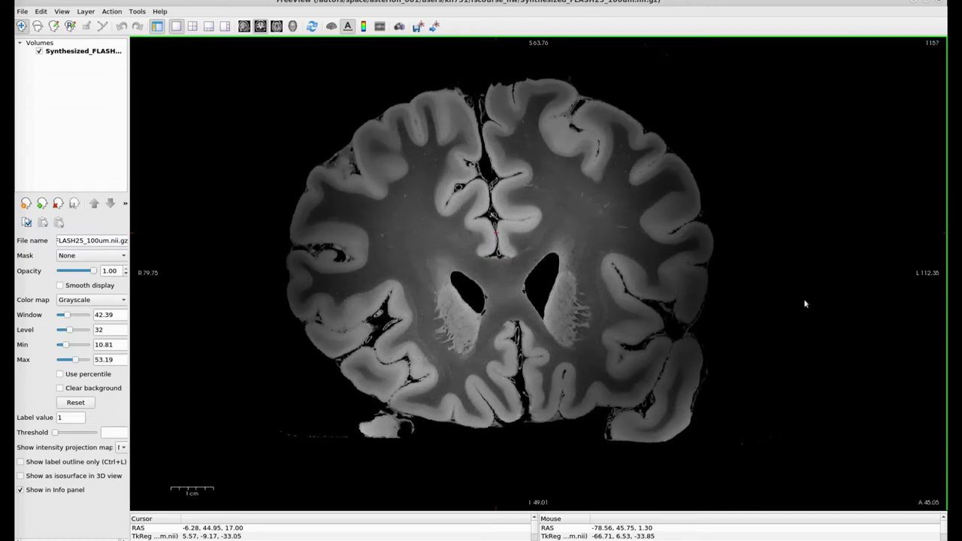
{"action": "key", "text": "Down"}
{"action": "key", "text": "Down"}
{"action": "key", "text": "Down"}
{"action": "key", "text": "Down"}
{"action": "key", "text": "Down"}
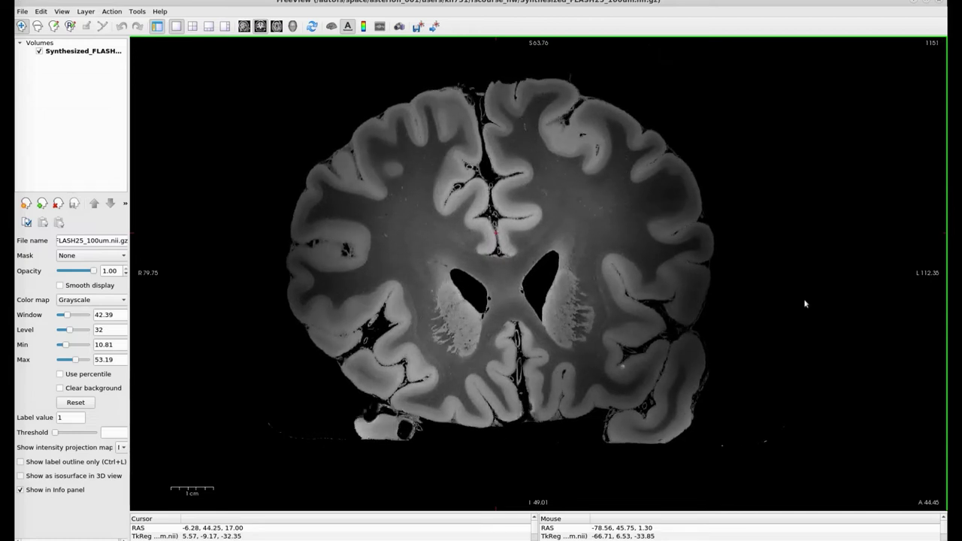
{"action": "key", "text": "Down"}
{"action": "key", "text": "Down"}
{"action": "key", "text": "Down"}
{"action": "key", "text": "Down"}
{"action": "key", "text": "Down"}
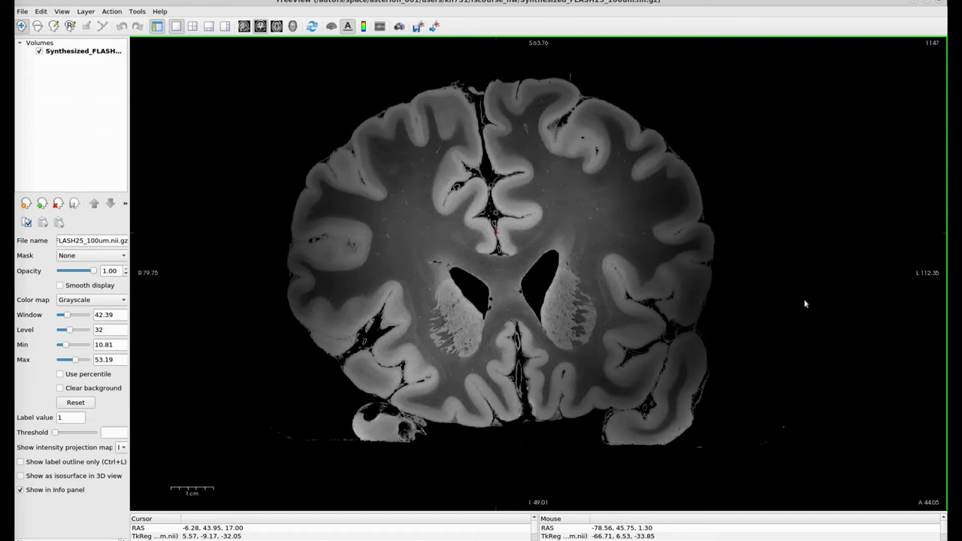
{"action": "key", "text": "Down"}
{"action": "key", "text": "Down"}
{"action": "key", "text": "Down"}
{"action": "key", "text": "Down"}
{"action": "key", "text": "Down"}
{"action": "key", "text": "Down"}
{"action": "key", "text": "Down"}
{"action": "key", "text": "Down"}
{"action": "key", "text": "Down"}
{"action": "key", "text": "Down"}
{"action": "key", "text": "Down"}
{"action": "key", "text": "Down"}
{"action": "key", "text": "Down"}
{"action": "key", "text": "Down"}
{"action": "key", "text": "Down"}
{"action": "key", "text": "Down"}
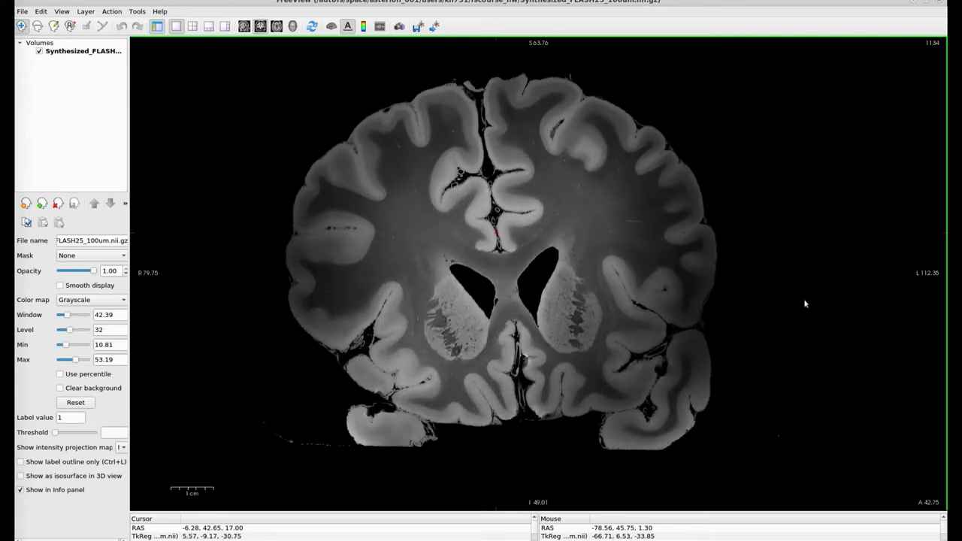
{"action": "key", "text": "Down"}
{"action": "key", "text": "Down"}
{"action": "key", "text": "Down"}
{"action": "key", "text": "Down"}
{"action": "key", "text": "Down"}
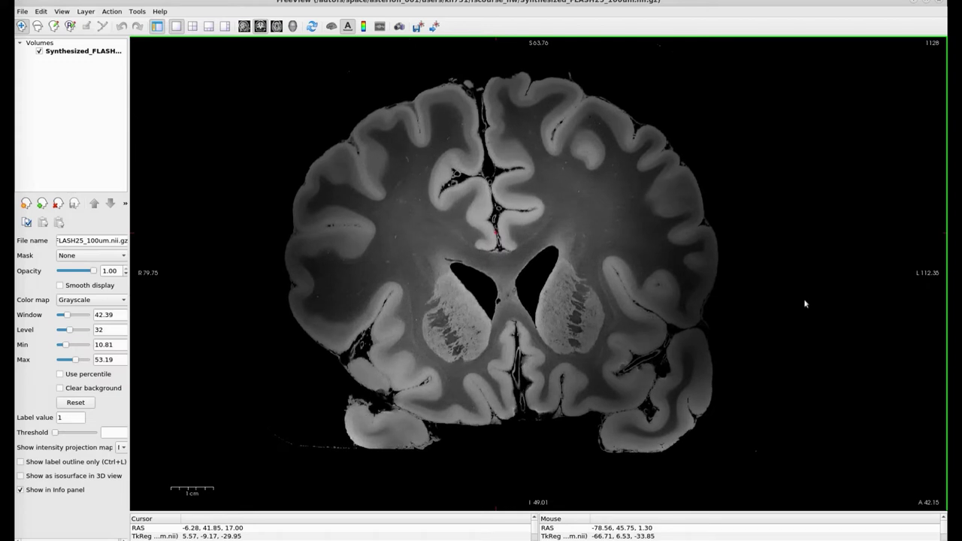
{"action": "key", "text": "Down"}
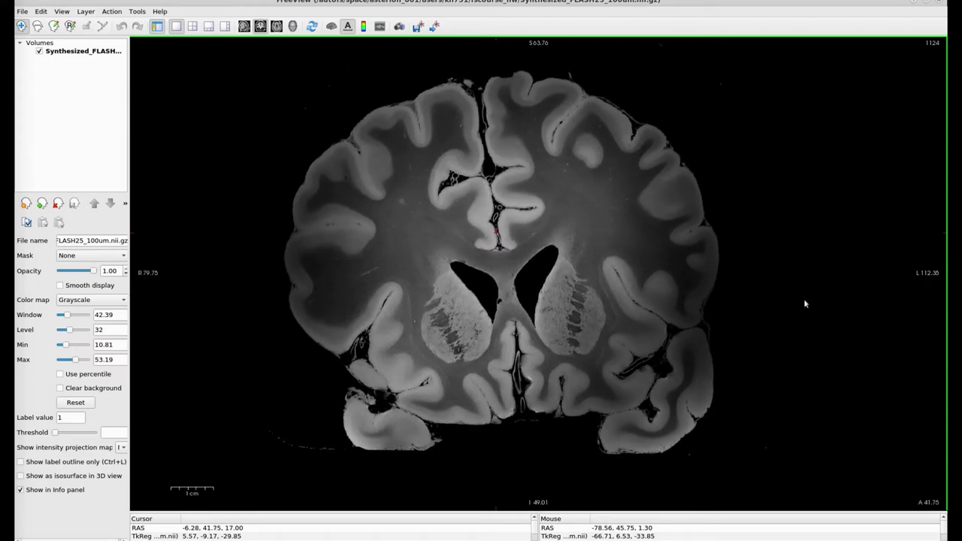
{"action": "key", "text": "Down"}
{"action": "key", "text": "Down"}
{"action": "key", "text": "Down"}
{"action": "key", "text": "Down"}
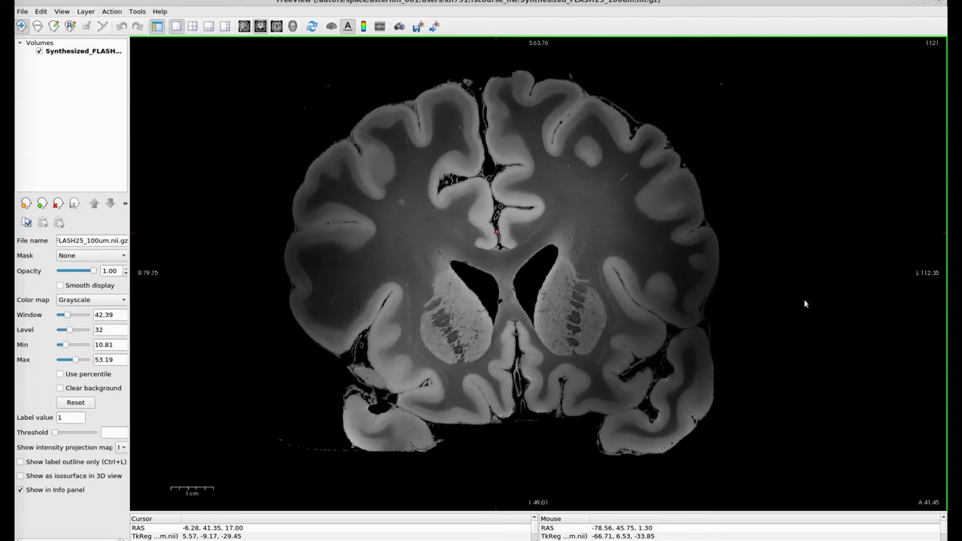
{"action": "key", "text": "Down"}
{"action": "key", "text": "Down"}
{"action": "key", "text": "Down"}
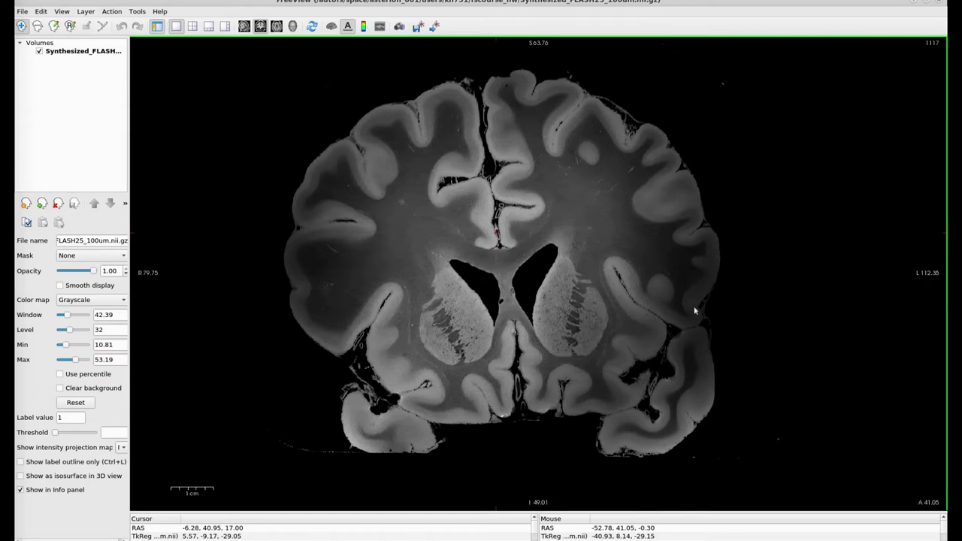
- Continue posteriorly to coronal slice 1066, examining the caudate, the putamen and the ventral striatum joining them
{"action": "key", "text": "Down"}
{"action": "key", "text": "Down"}
{"action": "key", "text": "Down"}
{"action": "key", "text": "Down"}
{"action": "key", "text": "Down"}
{"action": "key", "text": "Down"}
{"action": "key", "text": "Down"}
{"action": "key", "text": "Down"}
{"action": "key", "text": "Down"}
{"action": "key", "text": "Down"}
{"action": "key", "text": "Down"}
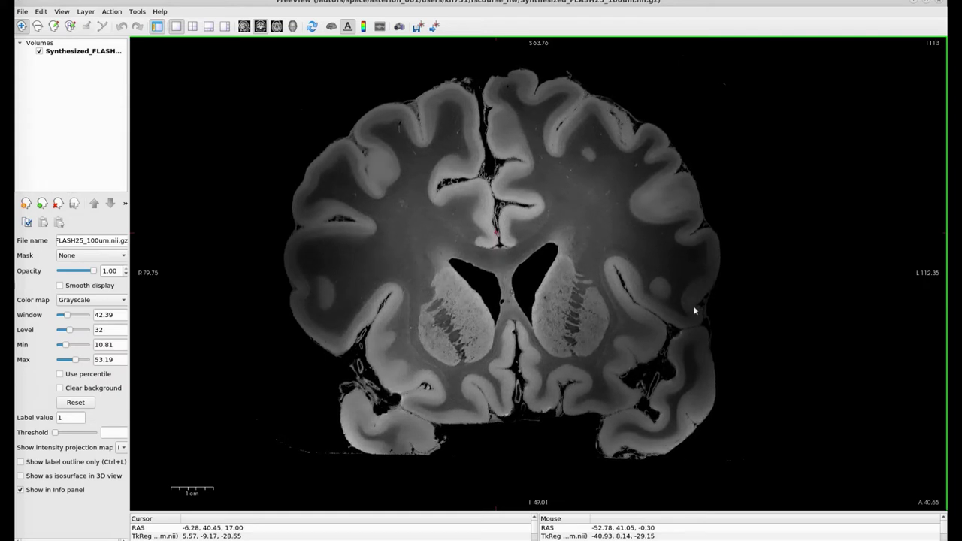
{"action": "key", "text": "Down"}
{"action": "key", "text": "Down"}
{"action": "key", "text": "Down"}
{"action": "key", "text": "Down"}
{"action": "key", "text": "Down"}
{"action": "key", "text": "Down"}
{"action": "key", "text": "Down"}
{"action": "key", "text": "Down"}
{"action": "key", "text": "Down"}
{"action": "key", "text": "Down"}
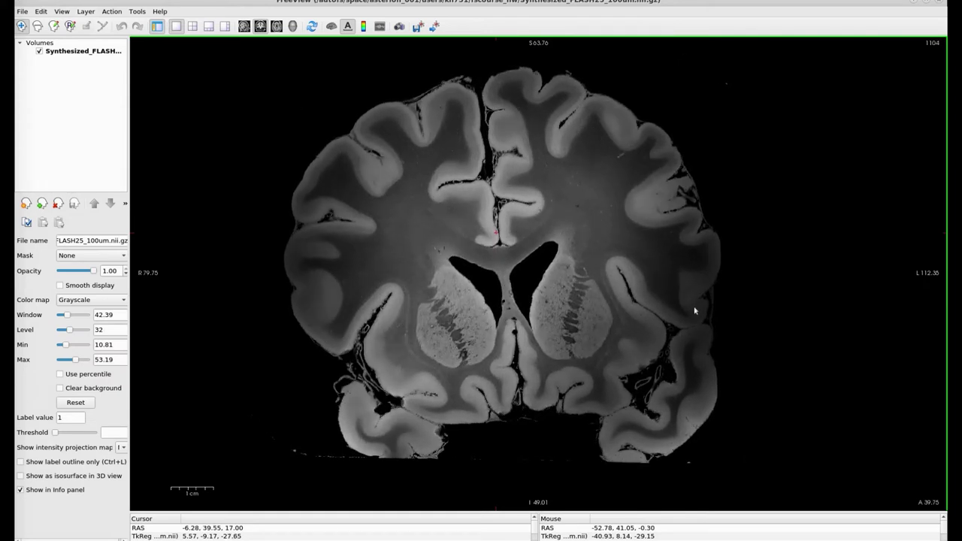
{"action": "key", "text": "Down"}
{"action": "key", "text": "Down"}
{"action": "key", "text": "Down"}
{"action": "key", "text": "Down"}
{"action": "key", "text": "Down"}
{"action": "key", "text": "Down"}
{"action": "key", "text": "Down"}
{"action": "key", "text": "Down"}
{"action": "key", "text": "Down"}
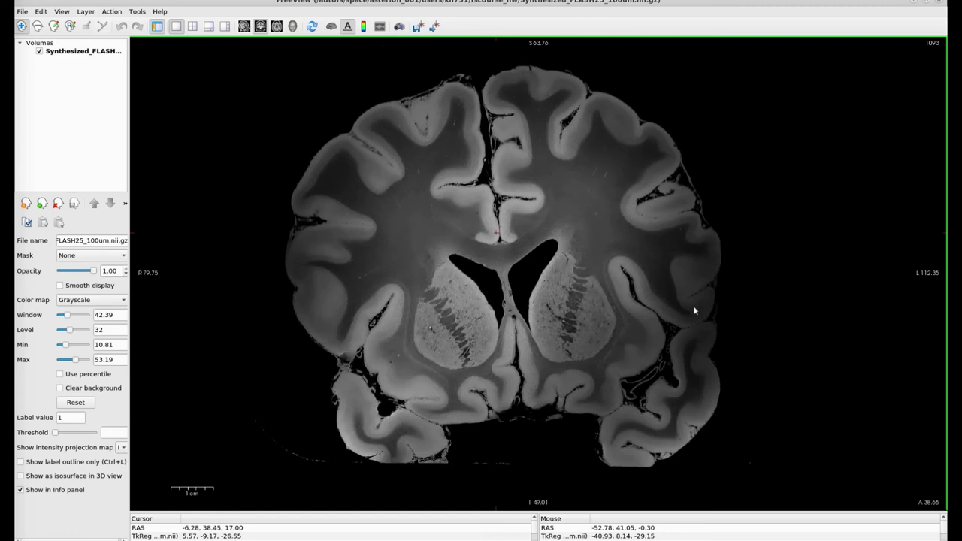
{"action": "key", "text": "Down"}
{"action": "key", "text": "Down"}
{"action": "key", "text": "Down"}
{"action": "key", "text": "Down"}
{"action": "key", "text": "Down"}
{"action": "key", "text": "Down"}
{"action": "key", "text": "Down"}
{"action": "key", "text": "Down"}
{"action": "key", "text": "Down"}
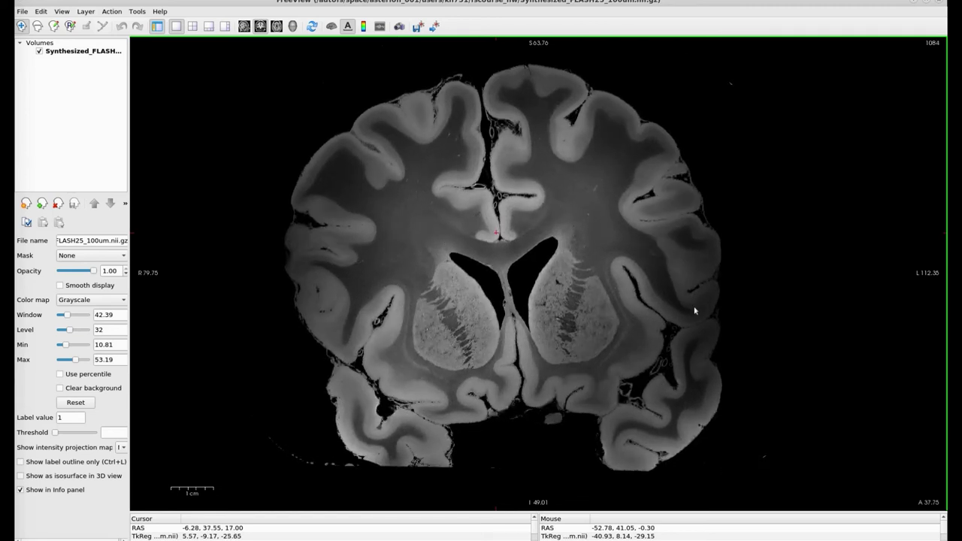
{"action": "key", "text": "Down"}
{"action": "key", "text": "Down"}
{"action": "key", "text": "Down"}
{"action": "key", "text": "Down"}
{"action": "key", "text": "Down"}
{"action": "key", "text": "Down"}
{"action": "key", "text": "Down"}
{"action": "key", "text": "Down"}
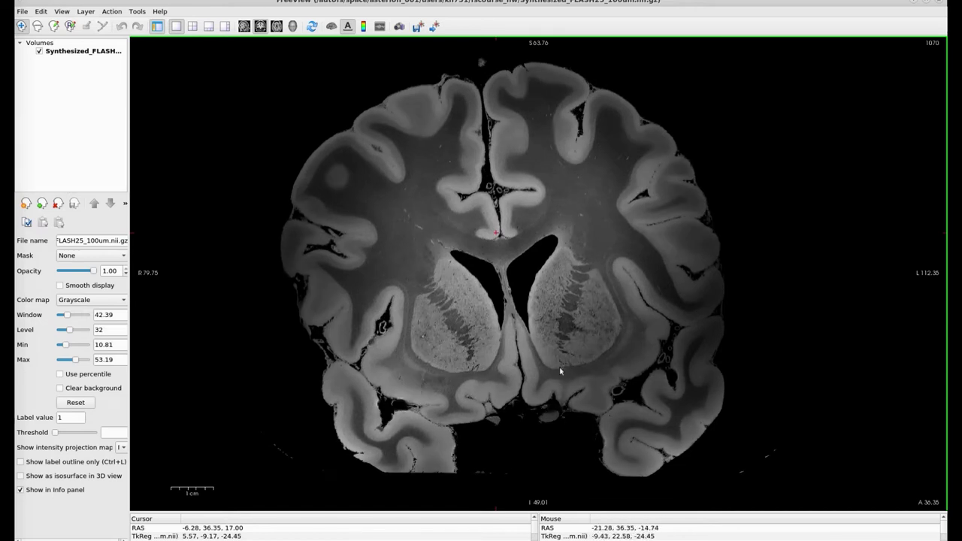
{"action": "key", "text": "Down"}
{"action": "key", "text": "Down"}
{"action": "key", "text": "Down"}
{"action": "key", "text": "Down"}
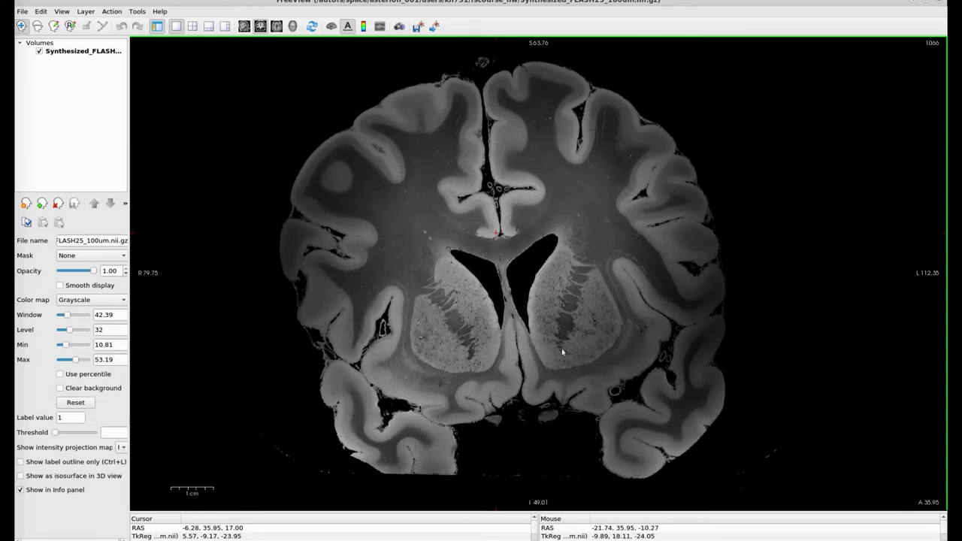
- Advance posteriorly to coronal slice 1038, examining the striatum and the optic nerves below the brain
{"action": "key", "text": "Down"}
{"action": "key", "text": "Down"}
{"action": "key", "text": "Down"}
{"action": "key", "text": "Down"}
{"action": "key", "text": "Down"}
{"action": "key", "text": "Down"}
{"action": "key", "text": "Down"}
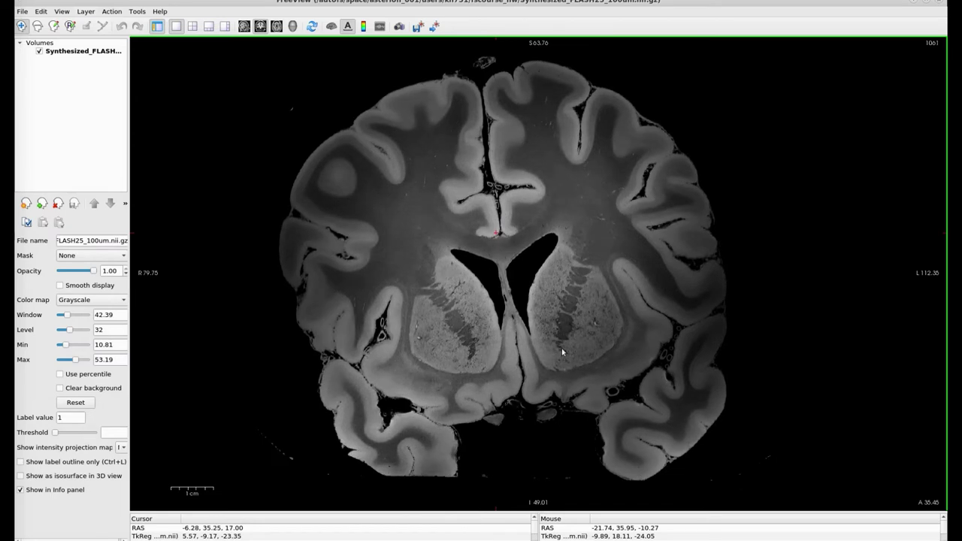
{"action": "key", "text": "Down"}
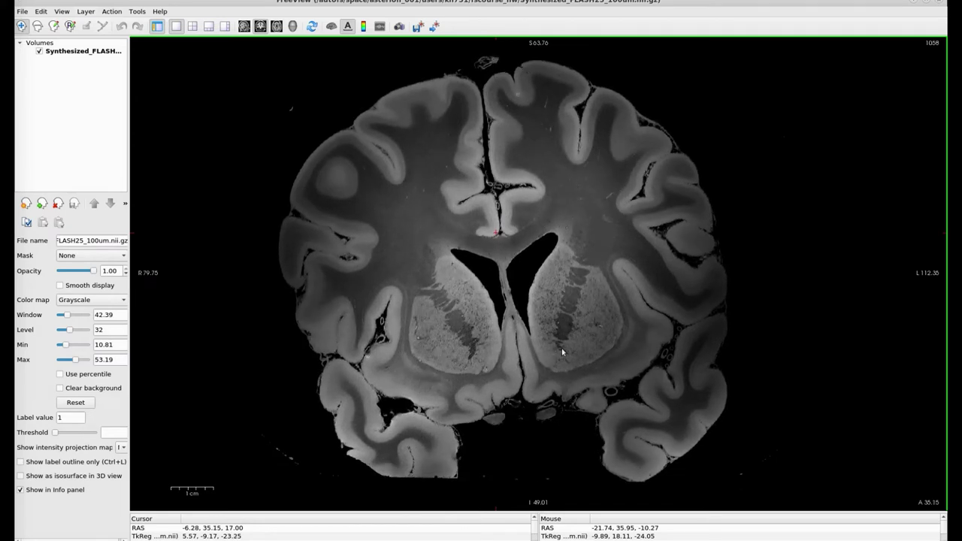
{"action": "key", "text": "Down"}
{"action": "key", "text": "Down"}
{"action": "key", "text": "Down"}
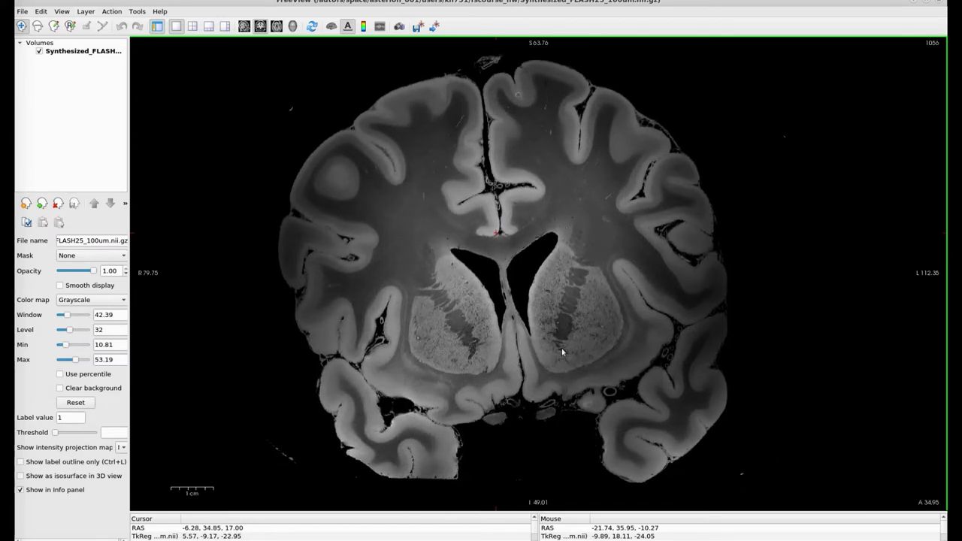
{"action": "key", "text": "Down"}
{"action": "key", "text": "Down"}
{"action": "key", "text": "Down"}
{"action": "key", "text": "Down"}
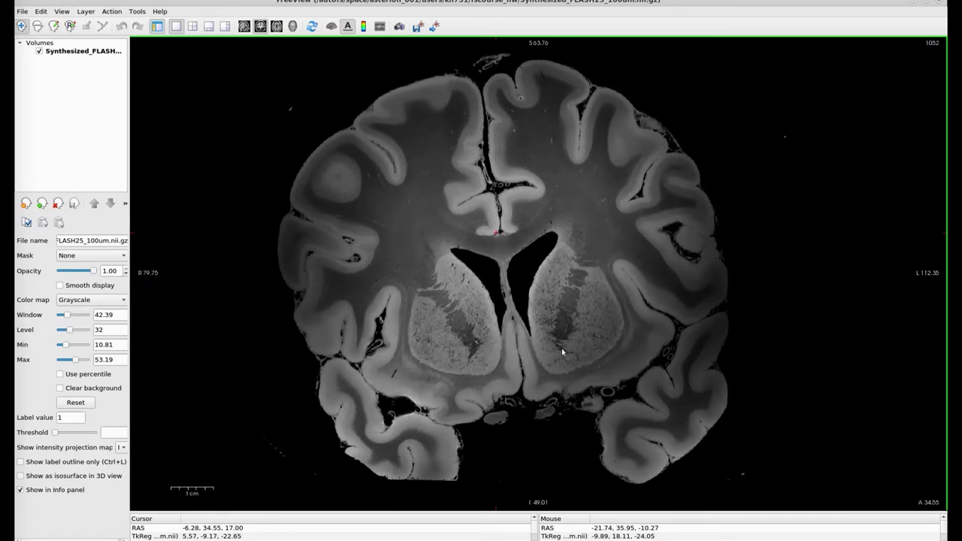
{"action": "key", "text": "Down"}
{"action": "key", "text": "Down"}
{"action": "key", "text": "Down"}
{"action": "key", "text": "Down"}
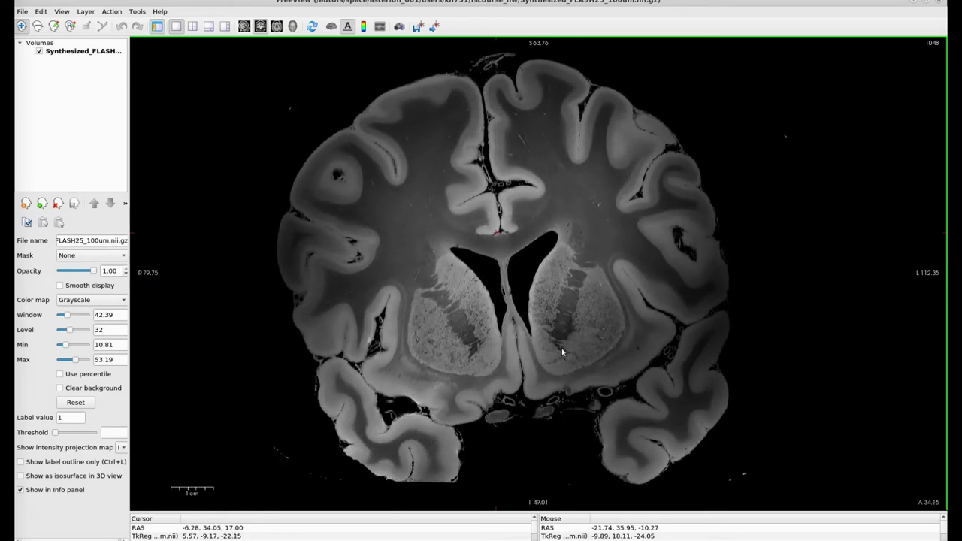
{"action": "key", "text": "Down"}
{"action": "key", "text": "Down"}
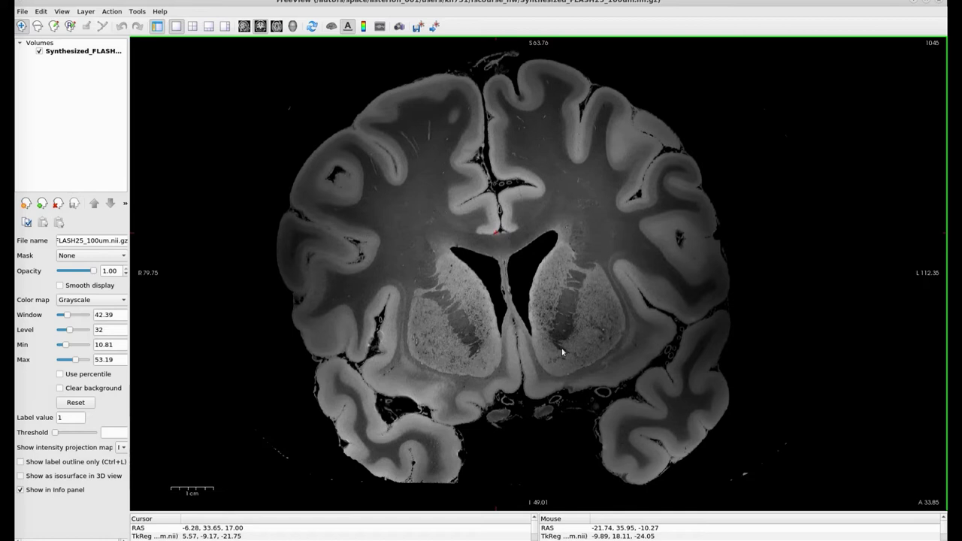
{"action": "key", "text": "Down"}
{"action": "key", "text": "Down"}
{"action": "key", "text": "Down"}
{"action": "key", "text": "Down"}
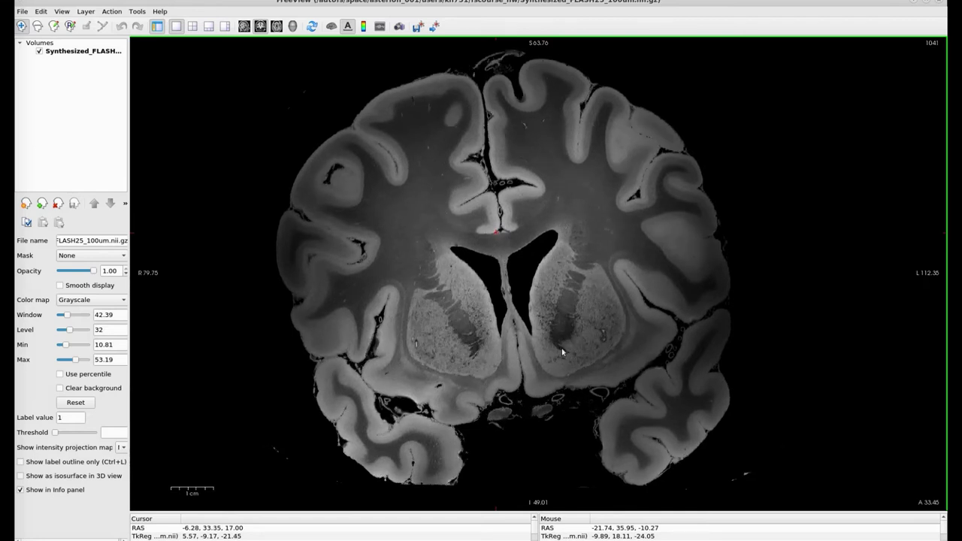
{"action": "key", "text": "Down"}
{"action": "key", "text": "Down"}
{"action": "key", "text": "Down"}
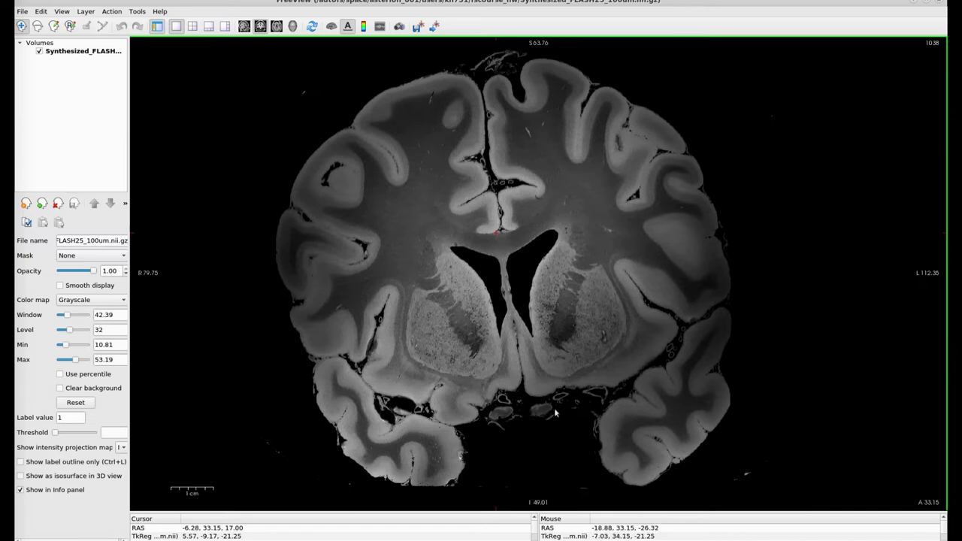
- Advance posteriorly to coronal slice 1015, following the optic nerves until they merge at the midline
{"action": "key", "text": "Down"}
{"action": "key", "text": "Down"}
{"action": "key", "text": "Down"}
{"action": "key", "text": "Down"}
{"action": "key", "text": "Down"}
{"action": "key", "text": "Down"}
{"action": "key", "text": "Down"}
{"action": "key", "text": "Down"}
{"action": "key", "text": "Down"}
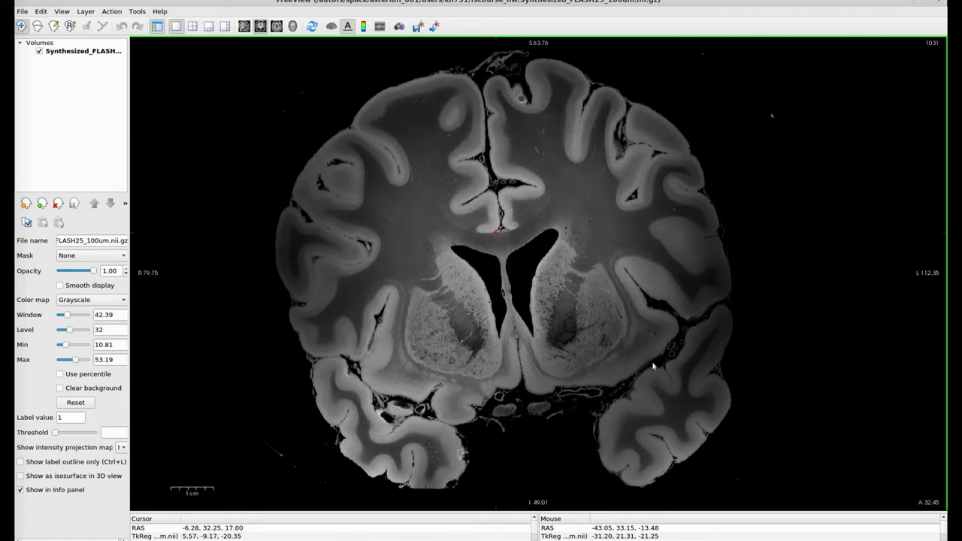
{"action": "key", "text": "Down"}
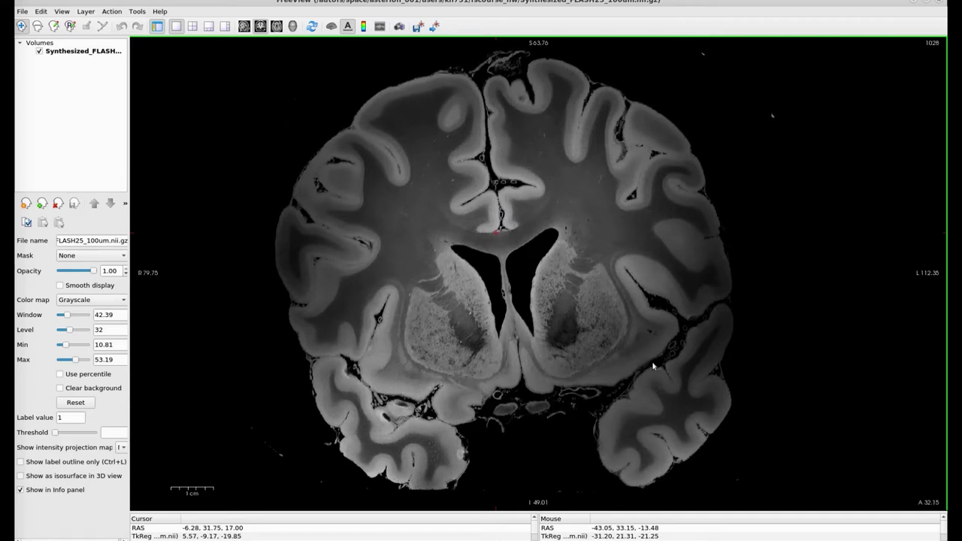
{"action": "key", "text": "Down"}
{"action": "key", "text": "Down"}
{"action": "key", "text": "Down"}
{"action": "key", "text": "Down"}
{"action": "key", "text": "Down"}
{"action": "key", "text": "Down"}
{"action": "key", "text": "Down"}
{"action": "key", "text": "Down"}
{"action": "key", "text": "Down"}
{"action": "key", "text": "Down"}
{"action": "key", "text": "Down"}
{"action": "key", "text": "Down"}
{"action": "key", "text": "Down"}
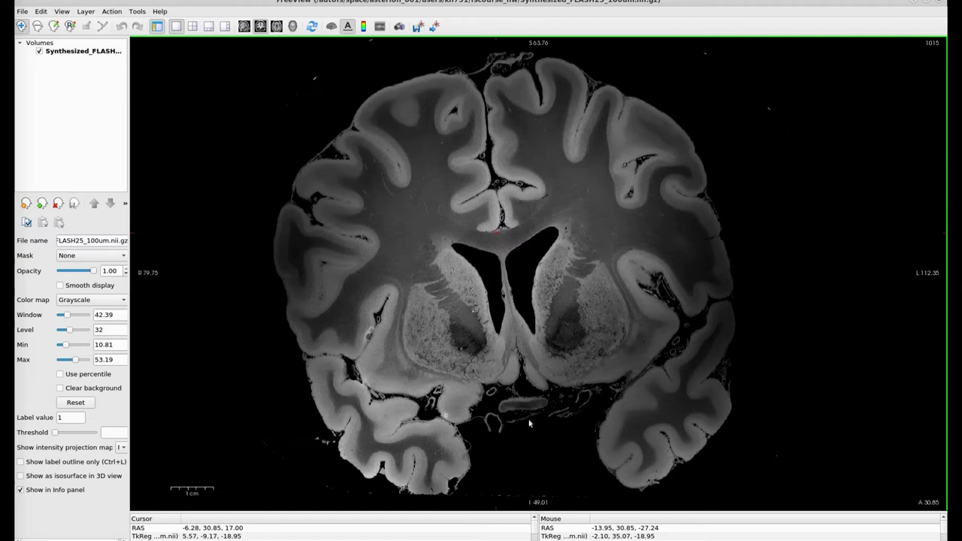
- Move to coronal slice 1010 and examine the white matter between the caudate and the putamen
{"action": "key", "text": "Down"}
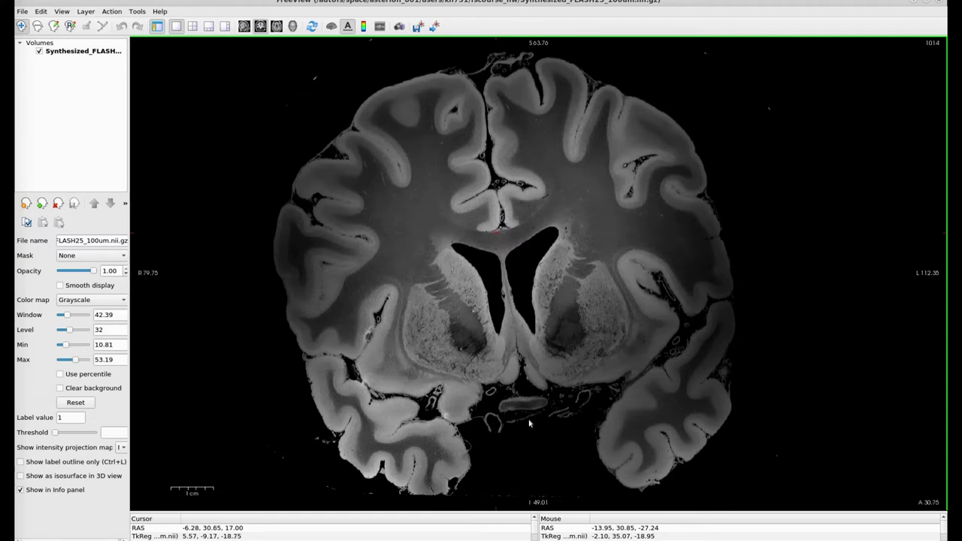
{"action": "key", "text": "Down"}
{"action": "key", "text": "Down"}
{"action": "key", "text": "Down"}
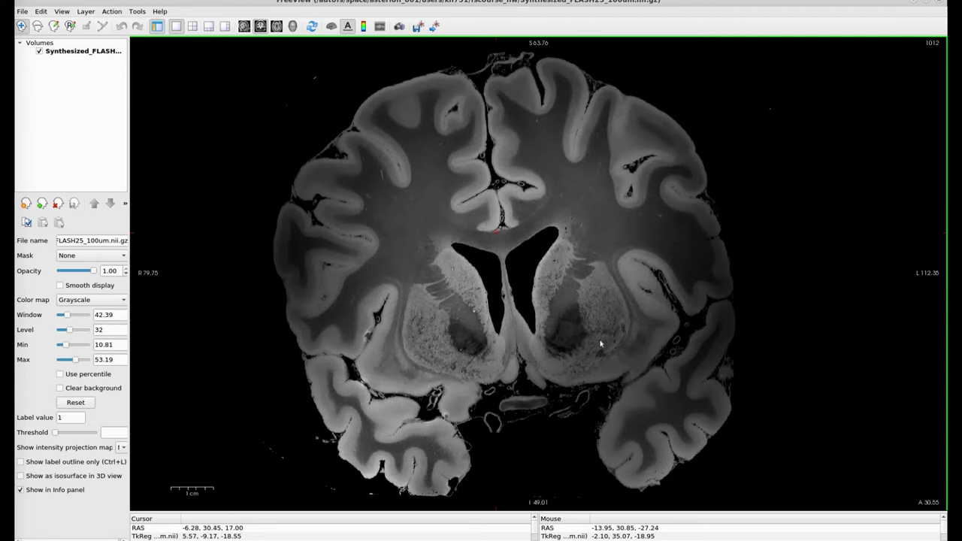
{"action": "key", "text": "Down"}
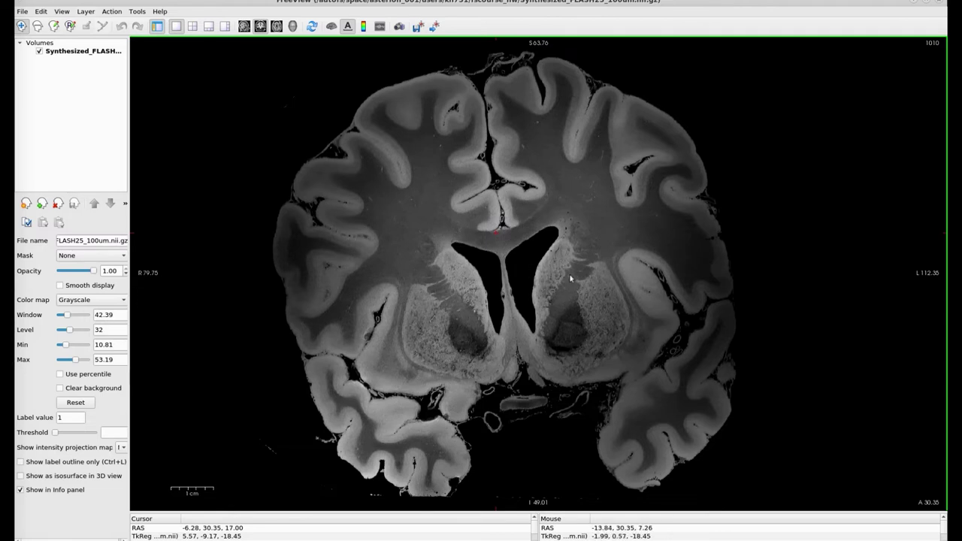
- Advance posteriorly to coronal slice 1000, examining the white matter and the gray matter bridges between the caudate and the putamen
{"action": "key", "text": "Down"}
{"action": "key", "text": "Down"}
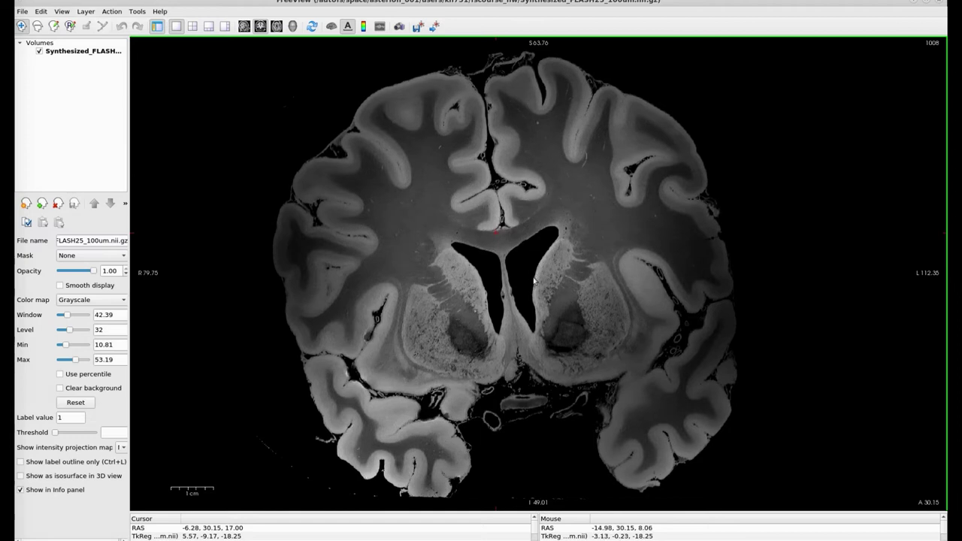
{"action": "key", "text": "Down"}
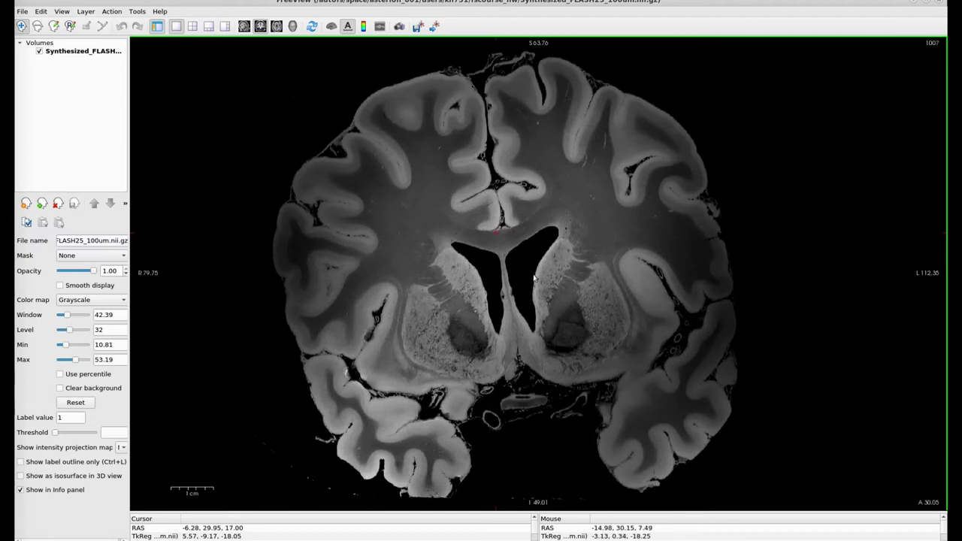
{"action": "key", "text": "Down"}
{"action": "key", "text": "Down"}
{"action": "key", "text": "Down"}
{"action": "key", "text": "Down"}
{"action": "key", "text": "Down"}
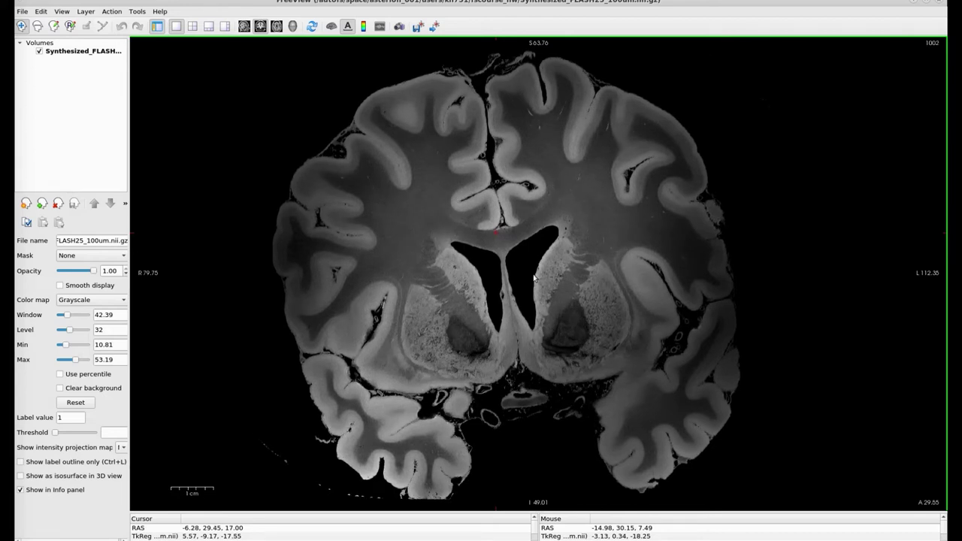
{"action": "key", "text": "Down"}
{"action": "key", "text": "Down"}
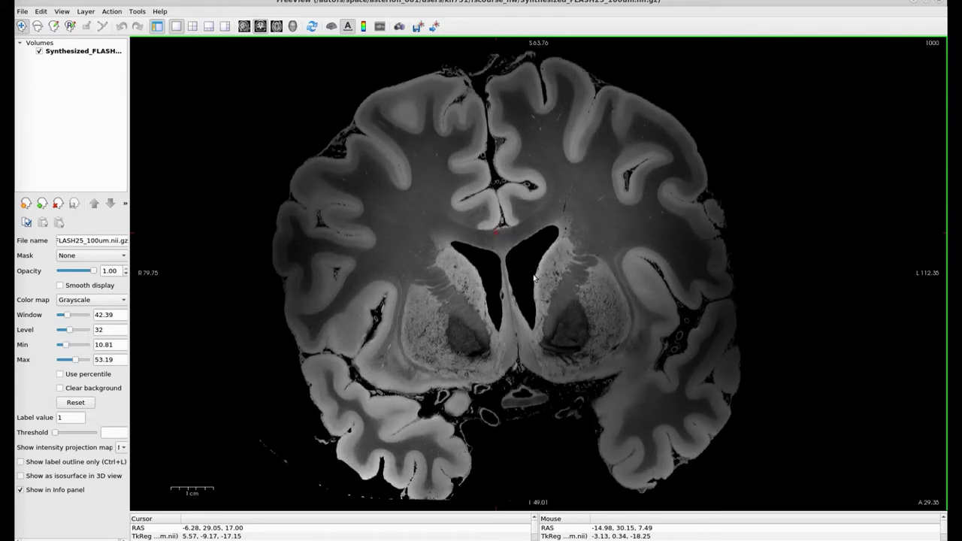
- Advance posteriorly to coronal slice 988, examining the globus pallidus and the anterior commissure beneath it
{"action": "key", "text": "Down"}
{"action": "key", "text": "Down"}
{"action": "key", "text": "Down"}
{"action": "key", "text": "Down"}
{"action": "key", "text": "Down"}
{"action": "key", "text": "Down"}
{"action": "key", "text": "Down"}
{"action": "key", "text": "Down"}
{"action": "key", "text": "Down"}
{"action": "key", "text": "Down"}
{"action": "key", "text": "Down"}
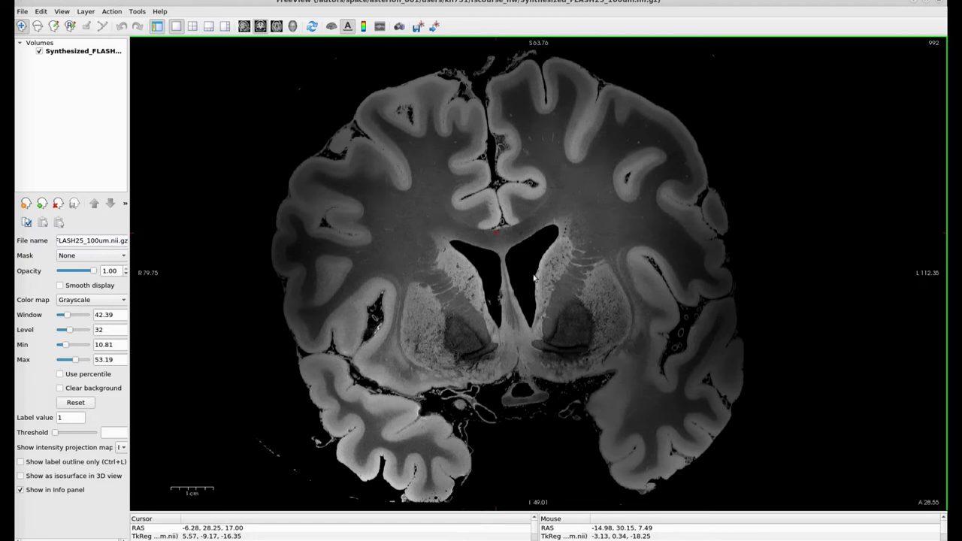
{"action": "key", "text": "Down"}
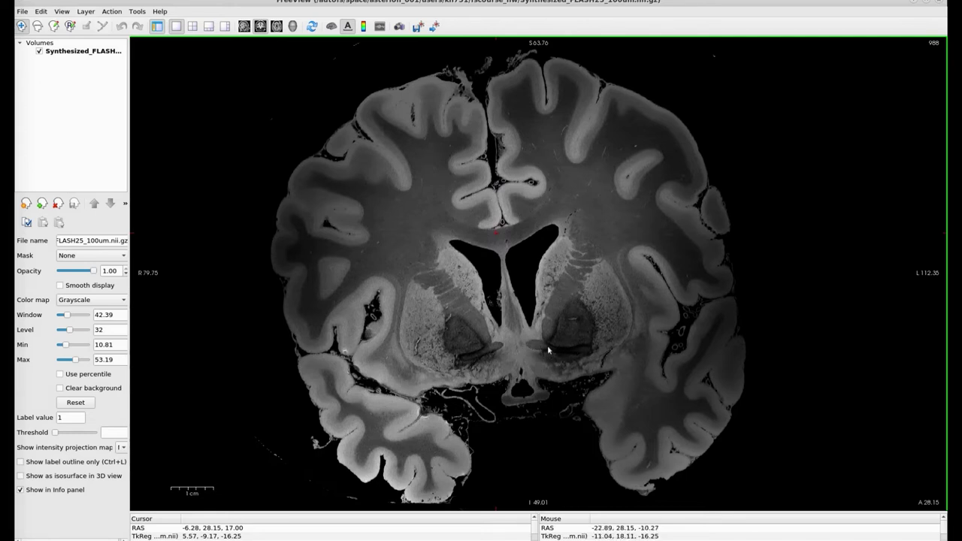
- Follow the anterior commissure posteriorly to coronal slice 976, where it crosses the midline
{"action": "key", "text": "Down"}
{"action": "key", "text": "Down"}
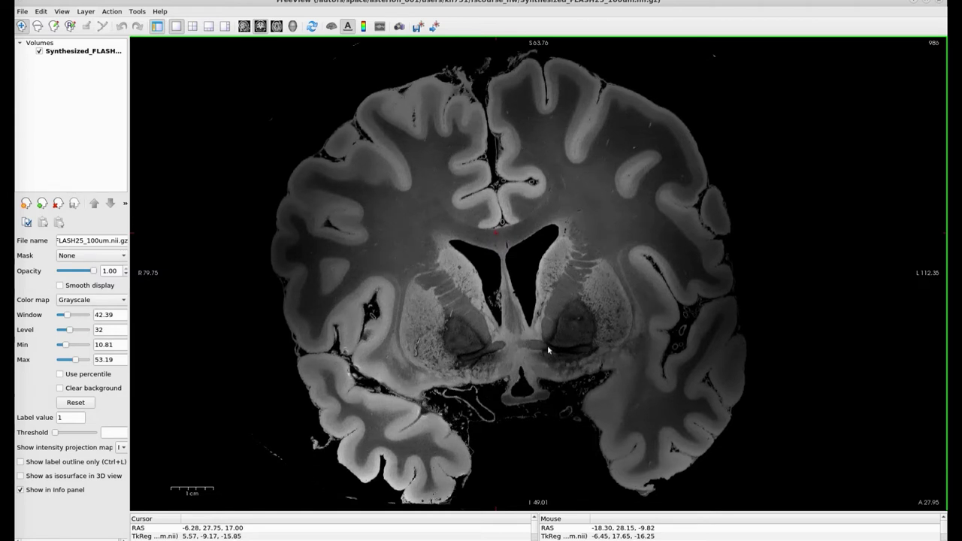
{"action": "key", "text": "Down"}
{"action": "key", "text": "Down"}
{"action": "key", "text": "Down"}
{"action": "key", "text": "Down"}
{"action": "key", "text": "Down"}
{"action": "key", "text": "Down"}
{"action": "key", "text": "Down"}
{"action": "key", "text": "Down"}
{"action": "key", "text": "Down"}
{"action": "key", "text": "Down"}
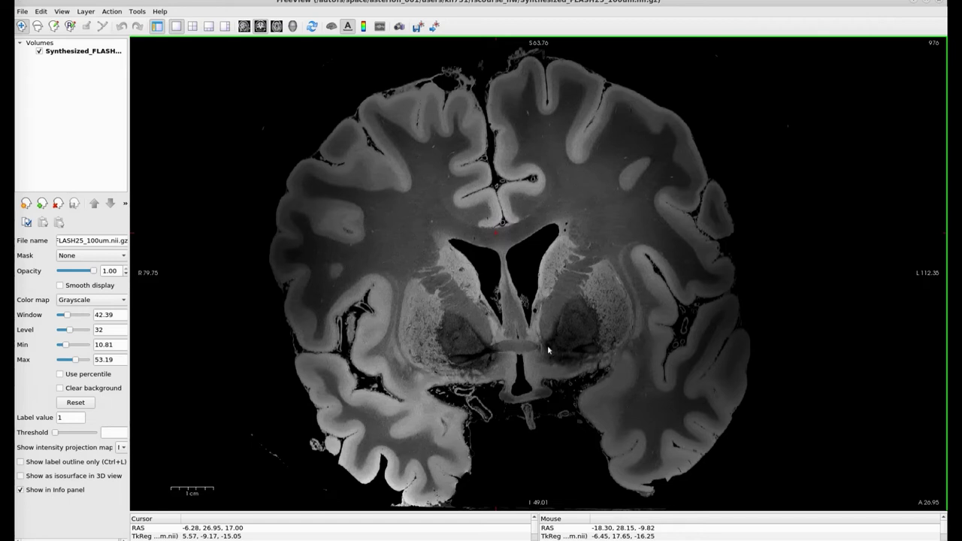
- Continue posteriorly to coronal slice 967, examining the midline region where the anterior commissure meets the fornix
{"action": "key", "text": "Down"}
{"action": "key", "text": "Down"}
{"action": "key", "text": "Down"}
{"action": "key", "text": "Down"}
{"action": "key", "text": "Down"}
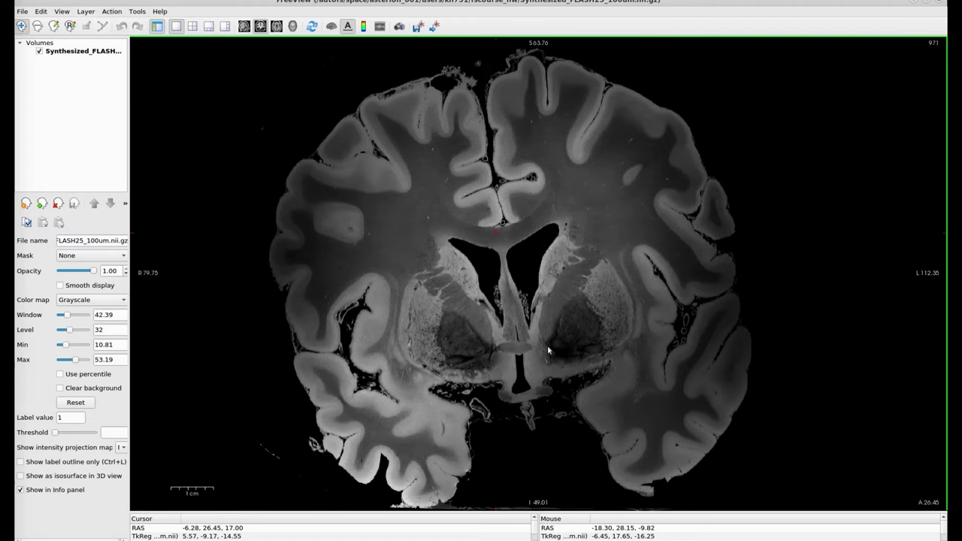
{"action": "key", "text": "Down"}
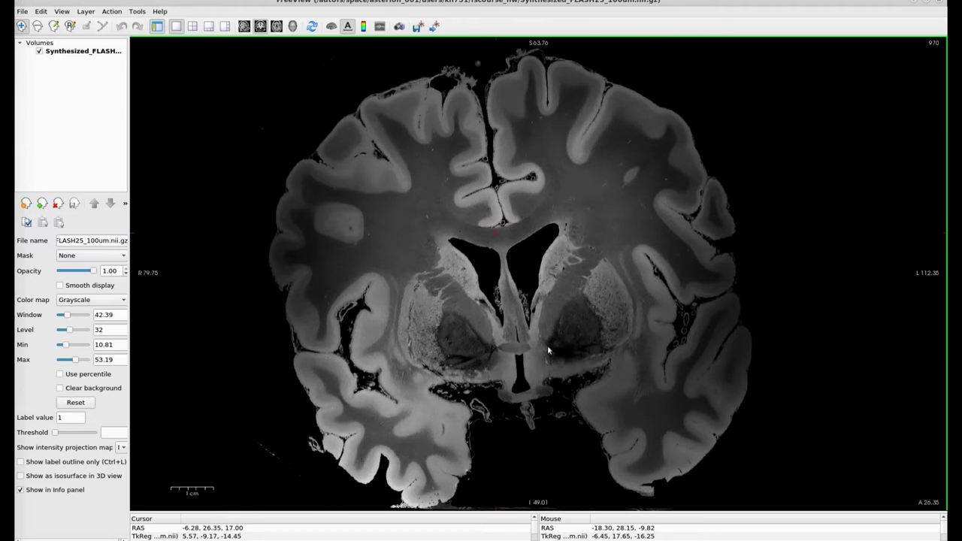
{"action": "key", "text": "Down"}
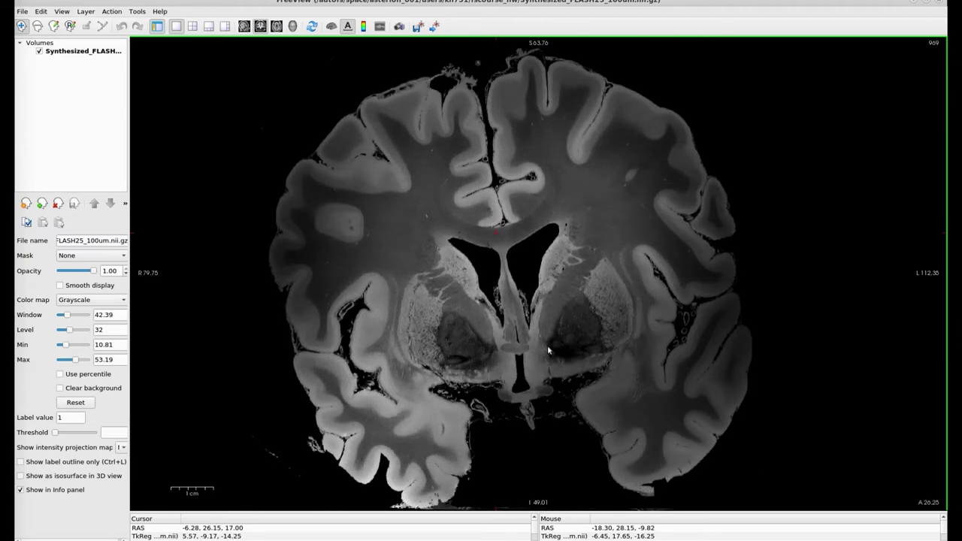
{"action": "key", "text": "Down"}
{"action": "key", "text": "Down"}
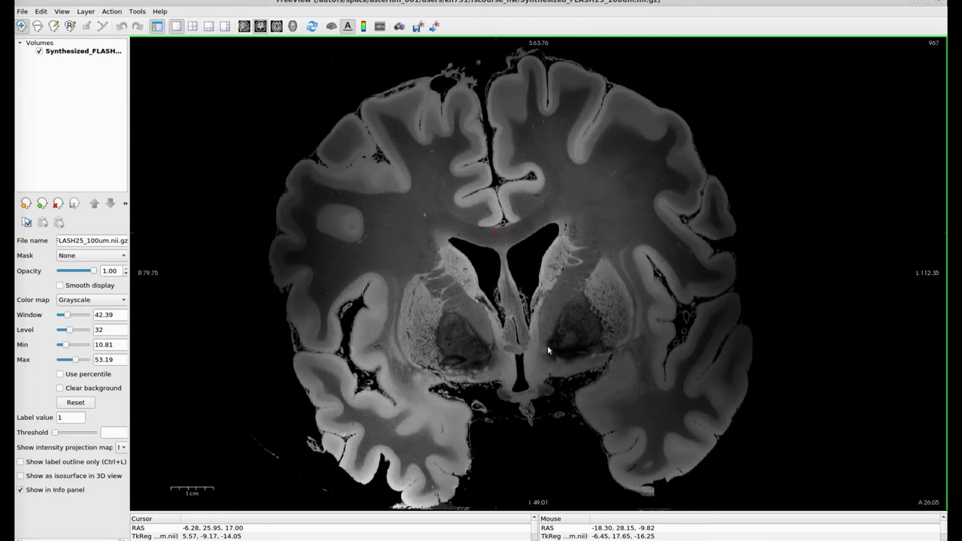
- Move to coronal slice 961, examining the insula, the base of the brain and the fornix at the midline
{"action": "key", "text": "Down"}
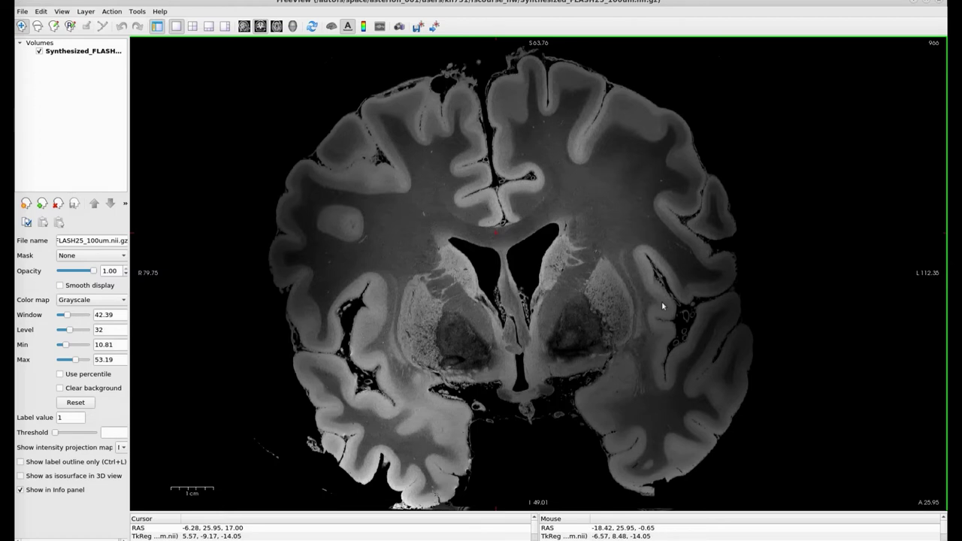
{"action": "key", "text": "Down"}
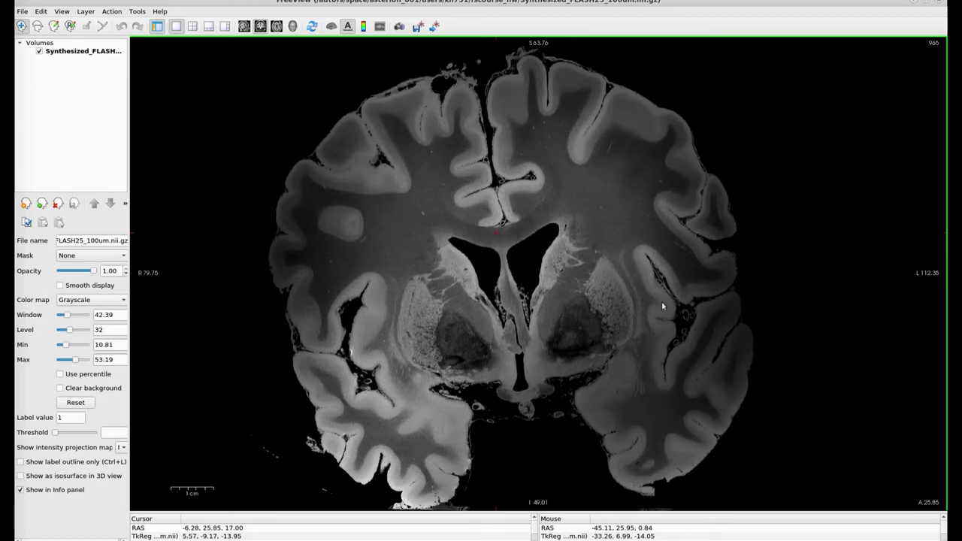
{"action": "key", "text": "Down"}
{"action": "key", "text": "Down"}
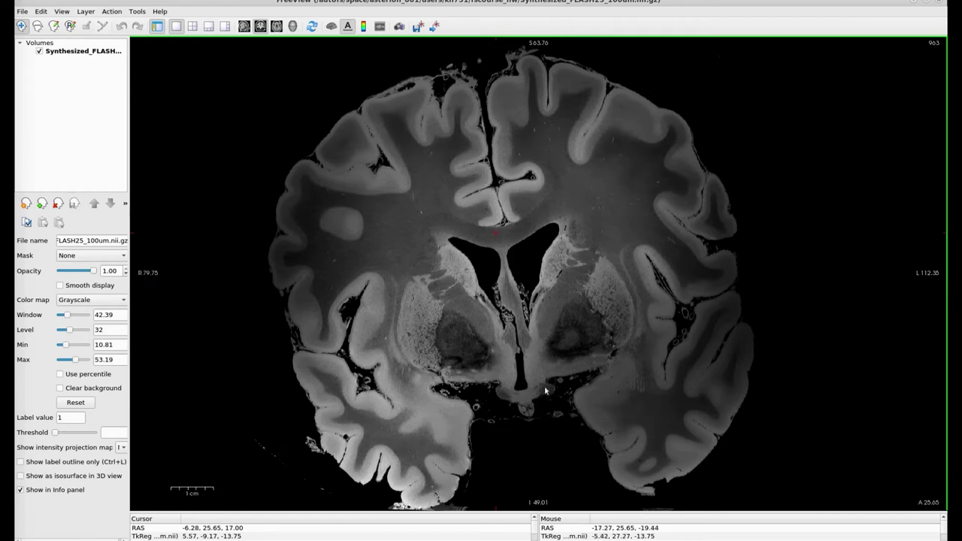
{"action": "key", "text": "Down"}
{"action": "key", "text": "Down"}
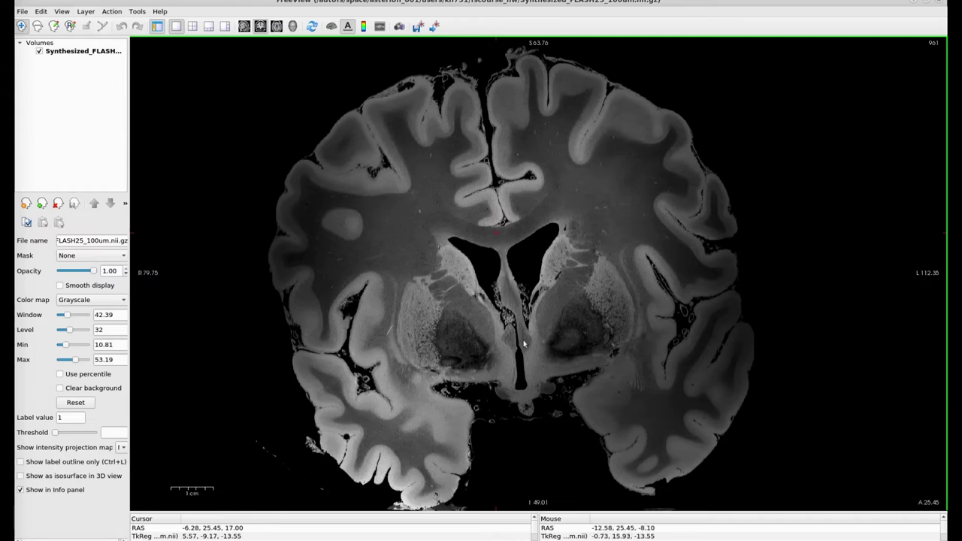
- Move to coronal slice 953, examining the fornix columns beside the third ventricle and the globus pallidus
{"action": "key", "text": "Down"}
{"action": "key", "text": "Down"}
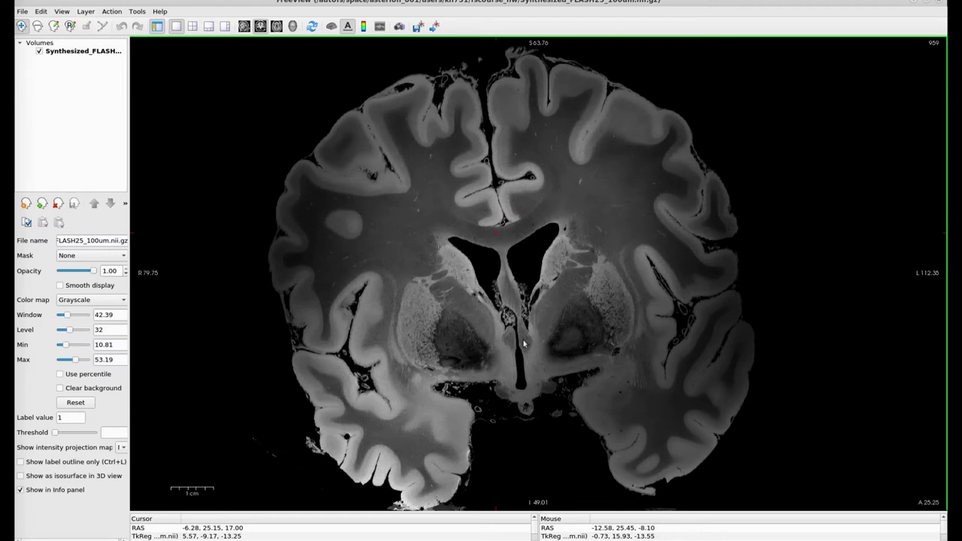
{"action": "key", "text": "Down"}
{"action": "key", "text": "Down"}
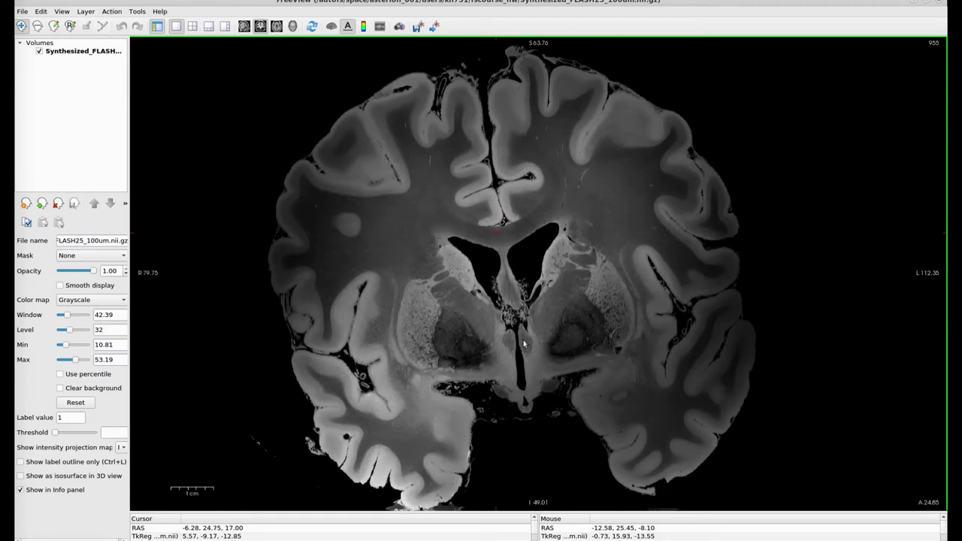
{"action": "key", "text": "Down"}
{"action": "key", "text": "Down"}
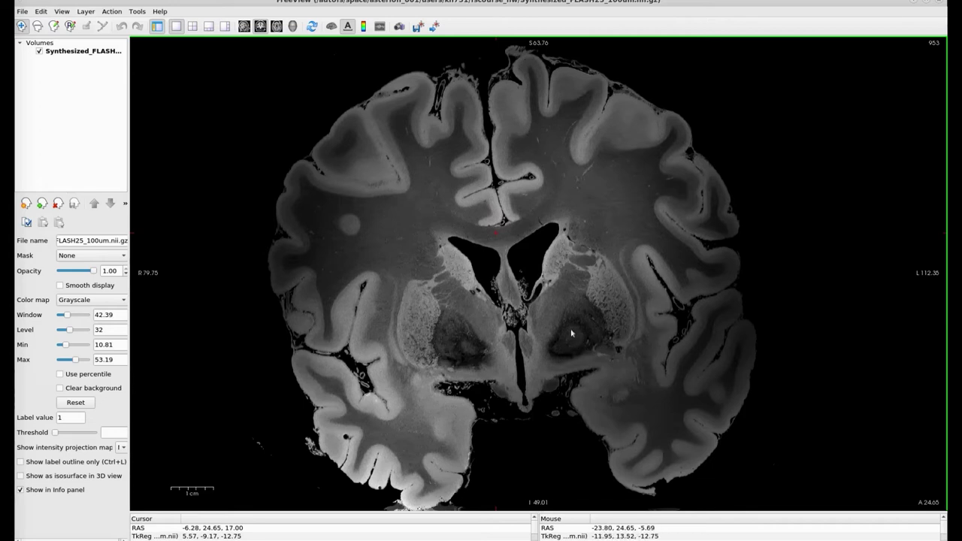
- Move to coronal slice 946, examining the fornix and the choroid plexus in the lateral ventricle
{"action": "key", "text": "Down"}
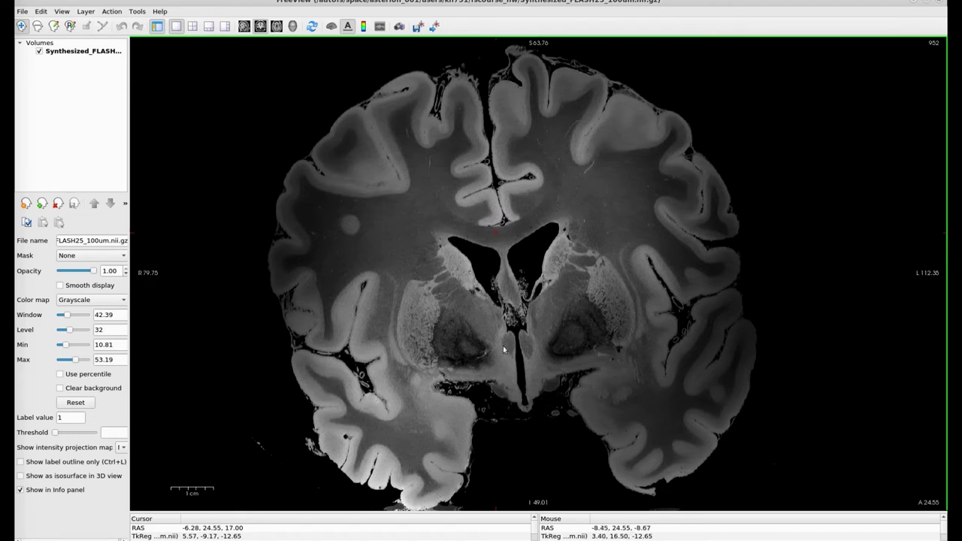
{"action": "key", "text": "Down"}
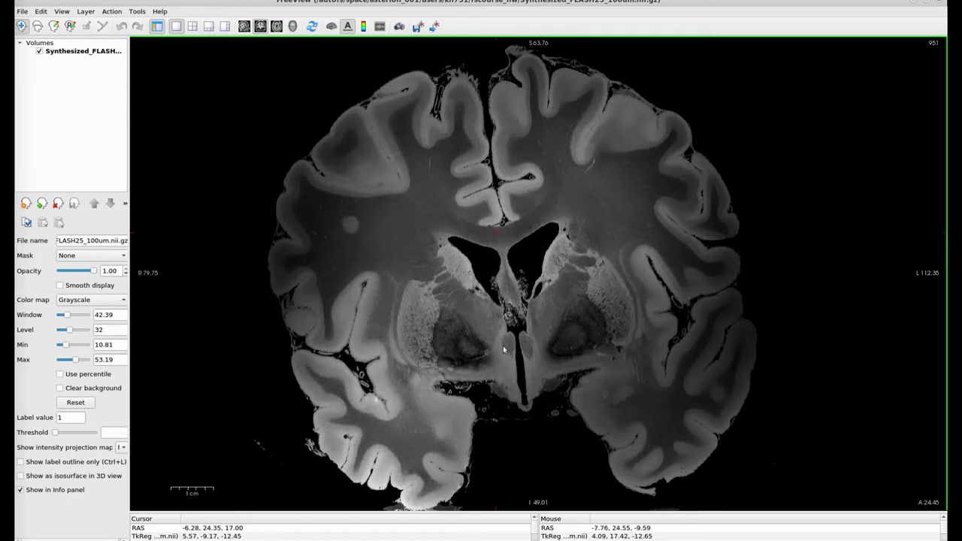
{"action": "key", "text": "Down"}
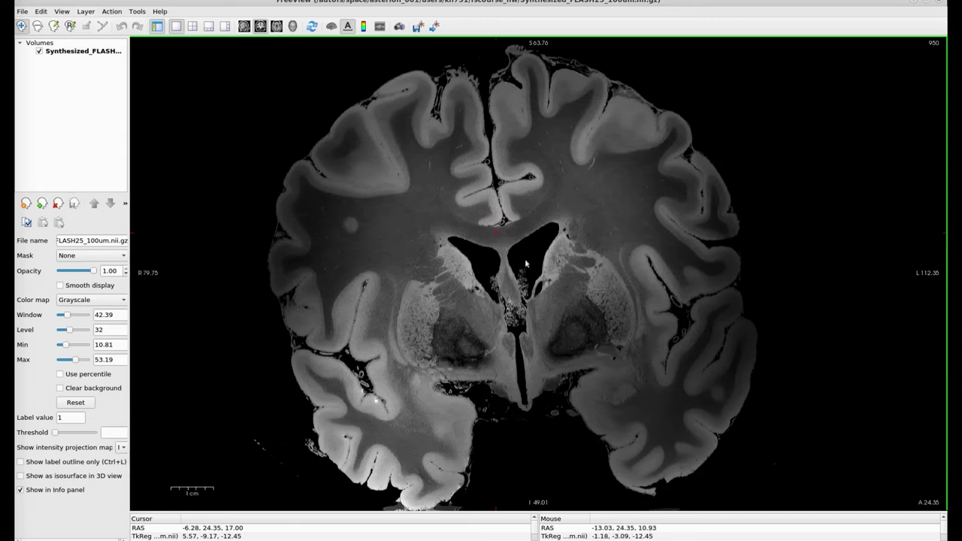
{"action": "key", "text": "Down"}
{"action": "key", "text": "Down"}
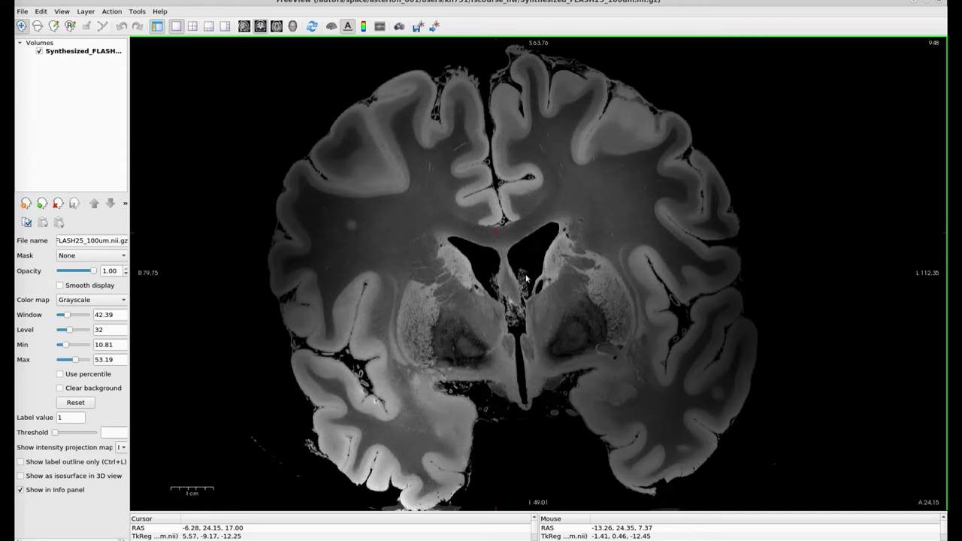
{"action": "key", "text": "Down"}
{"action": "key", "text": "Down"}
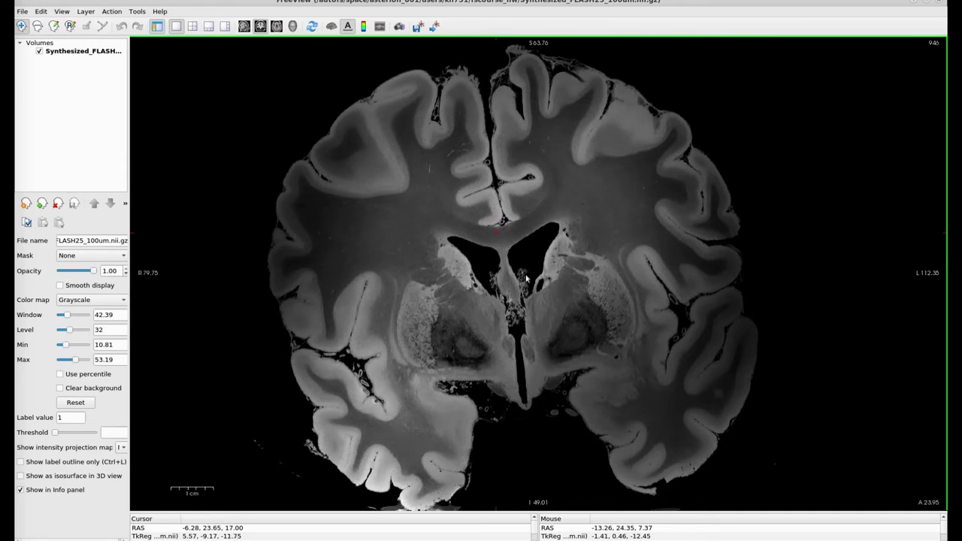
- Advance posteriorly to coronal slice 933, following the passage between the lateral and third ventricles
{"action": "key", "text": "Down"}
{"action": "key", "text": "Down"}
{"action": "key", "text": "Down"}
{"action": "key", "text": "Down"}
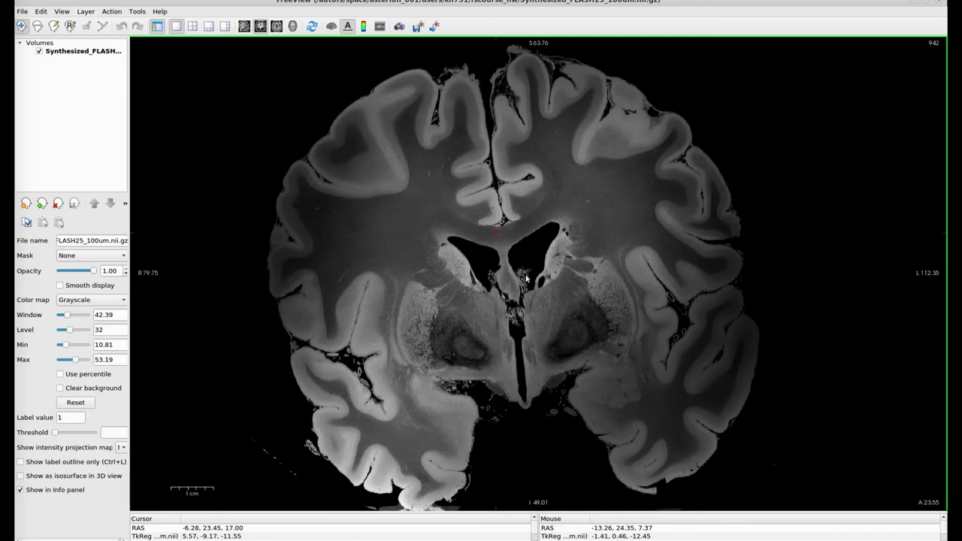
{"action": "key", "text": "Down"}
{"action": "key", "text": "Down"}
{"action": "key", "text": "Down"}
{"action": "key", "text": "Down"}
{"action": "key", "text": "Down"}
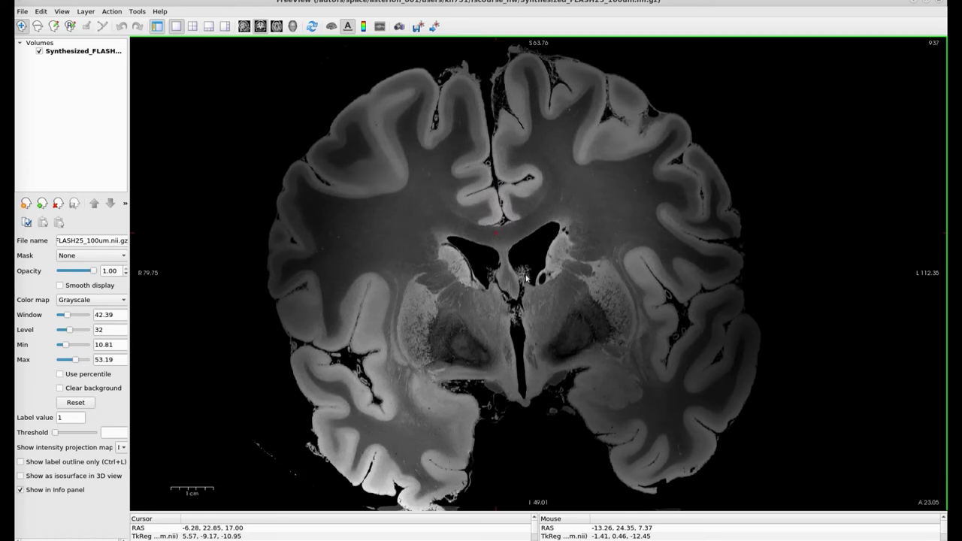
{"action": "key", "text": "Down"}
{"action": "key", "text": "Down"}
{"action": "key", "text": "Down"}
{"action": "key", "text": "Down"}
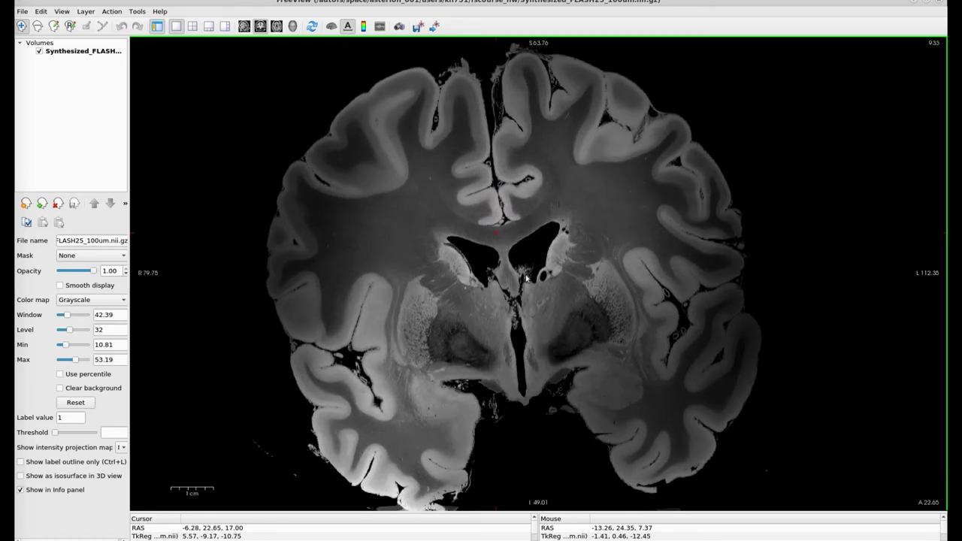
- Advance posteriorly to coronal slice 924 and examine the amygdala in the medial temporal lobe
{"action": "key", "text": "Down"}
{"action": "key", "text": "Down"}
{"action": "key", "text": "Down"}
{"action": "key", "text": "Down"}
{"action": "key", "text": "Down"}
{"action": "key", "text": "Down"}
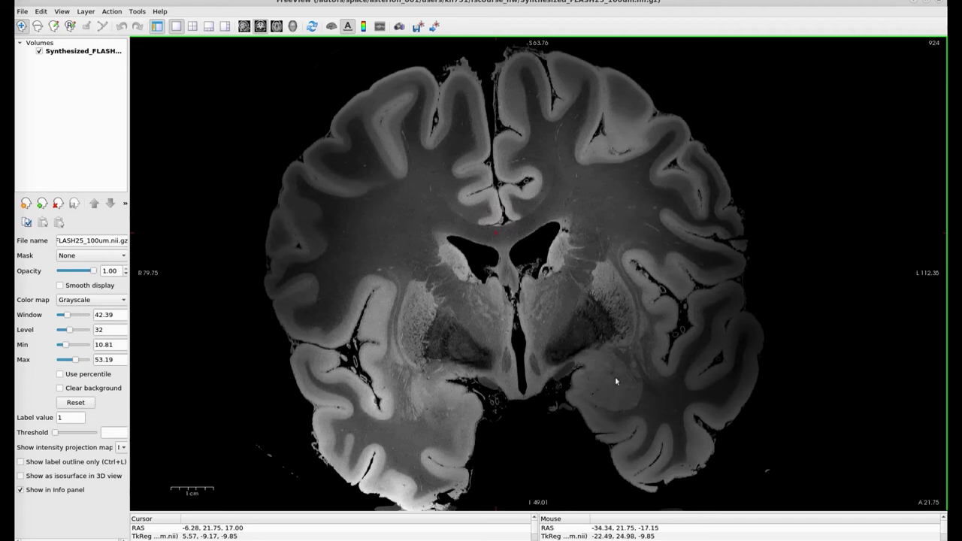
- Follow the amygdala posteriorly to coronal slice 918, examining its extent in both temporal lobes
{"action": "key", "text": "Down"}
{"action": "key", "text": "Down"}
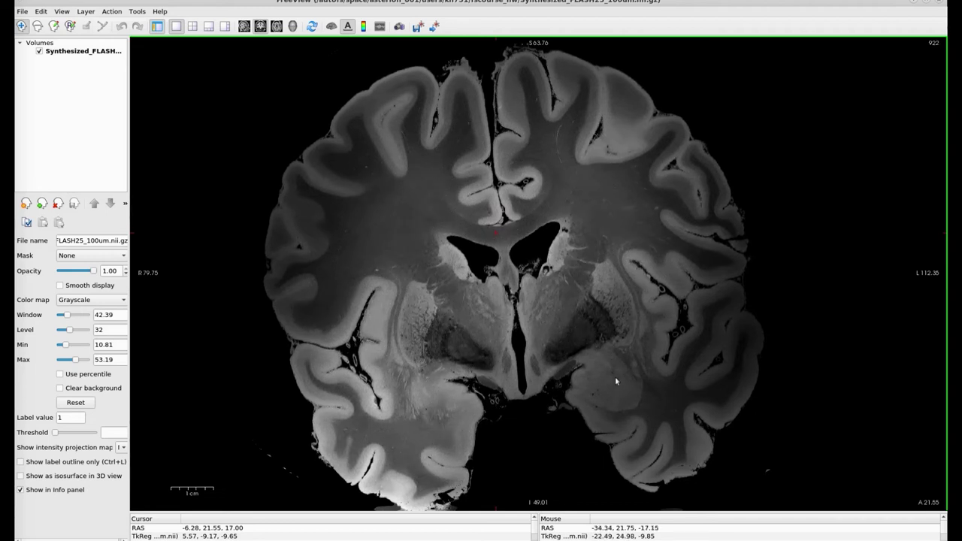
{"action": "key", "text": "Down"}
{"action": "key", "text": "Down"}
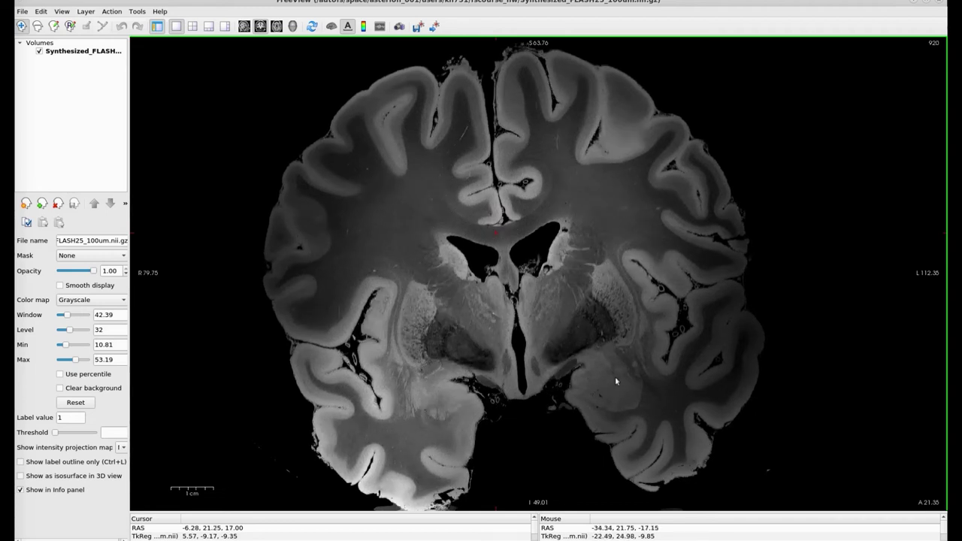
{"action": "key", "text": "Down"}
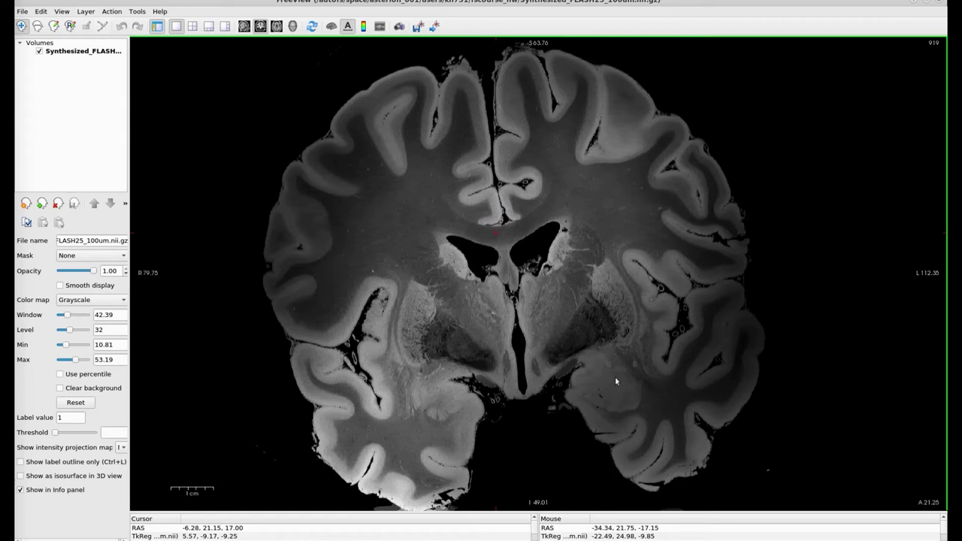
{"action": "key", "text": "Down"}
{"action": "key", "text": "Down"}
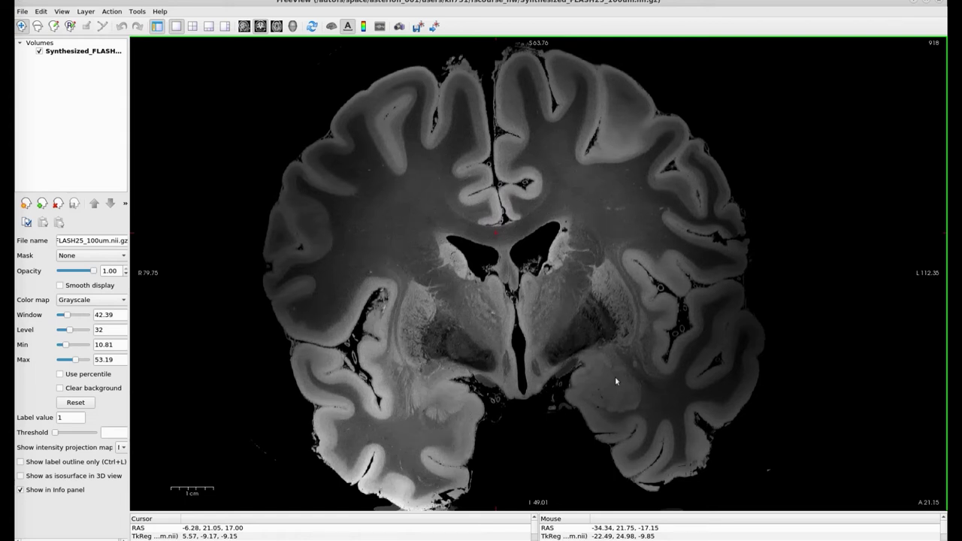
- Advance posteriorly to coronal slice 902, examining the amygdala and the thalamus beside the third ventricle
{"action": "key", "text": "Down"}
{"action": "key", "text": "Down"}
{"action": "key", "text": "Down"}
{"action": "key", "text": "Down"}
{"action": "key", "text": "Down"}
{"action": "key", "text": "Down"}
{"action": "key", "text": "Down"}
{"action": "key", "text": "Down"}
{"action": "key", "text": "Down"}
{"action": "key", "text": "Down"}
{"action": "key", "text": "Down"}
{"action": "key", "text": "Down"}
{"action": "key", "text": "Down"}
{"action": "key", "text": "Down"}
{"action": "key", "text": "Down"}
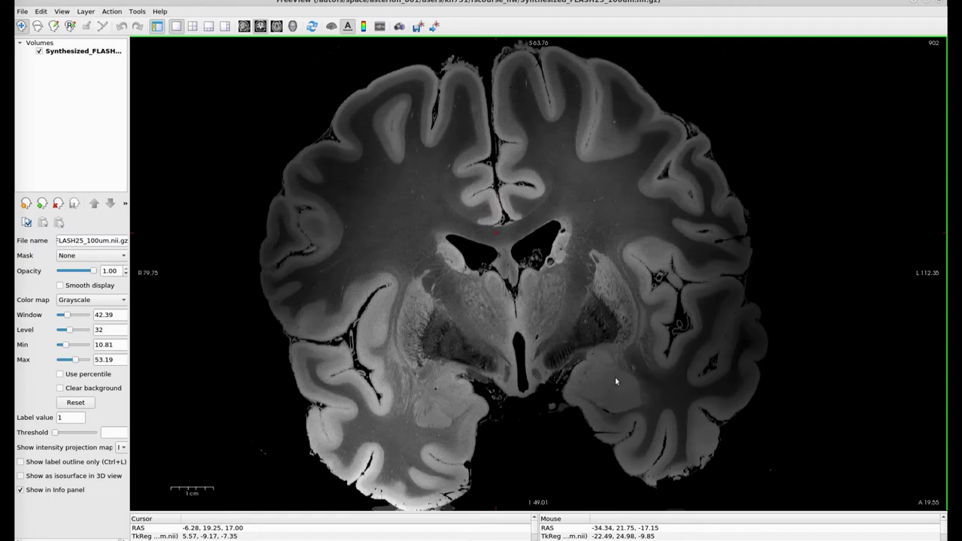
- Continue posteriorly to coronal slice 888 and examine the thalamus on either side of the midline
{"action": "key", "text": "Down"}
{"action": "key", "text": "Down"}
{"action": "key", "text": "Down"}
{"action": "key", "text": "Down"}
{"action": "key", "text": "Down"}
{"action": "key", "text": "Down"}
{"action": "key", "text": "Down"}
{"action": "key", "text": "Down"}
{"action": "key", "text": "Down"}
{"action": "key", "text": "Down"}
{"action": "key", "text": "Down"}
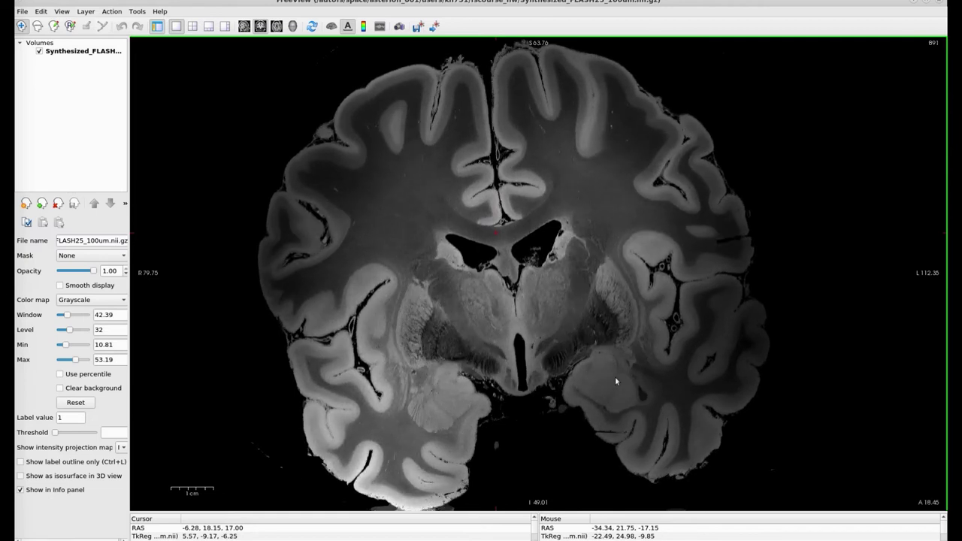
{"action": "key", "text": "Down"}
{"action": "key", "text": "Down"}
{"action": "key", "text": "Down"}
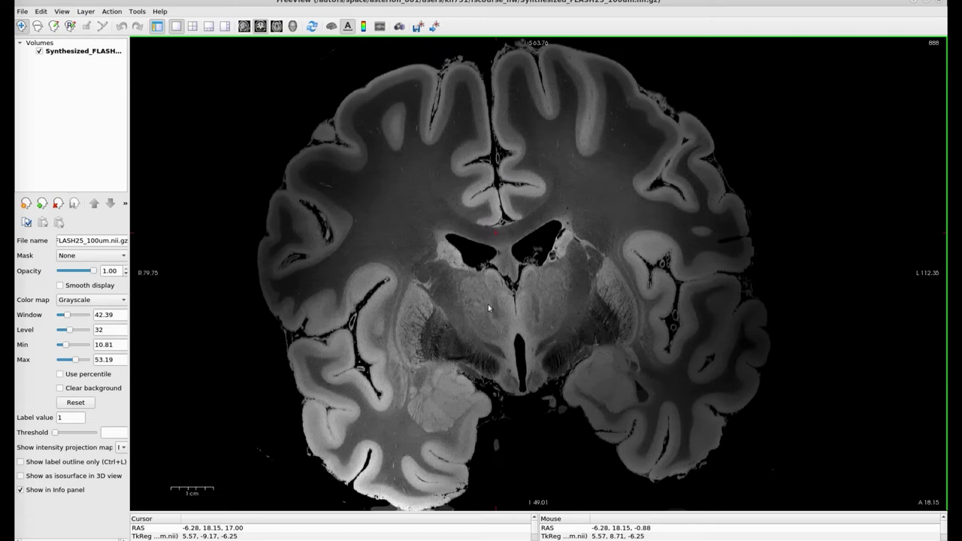
- Advance posteriorly to coronal slice 880 and examine the third ventricle and the deep gray matter around it
{"action": "key", "text": "Down"}
{"action": "key", "text": "Down"}
{"action": "key", "text": "Down"}
{"action": "key", "text": "Down"}
{"action": "key", "text": "Down"}
{"action": "key", "text": "Down"}
{"action": "key", "text": "Down"}
{"action": "key", "text": "Down"}
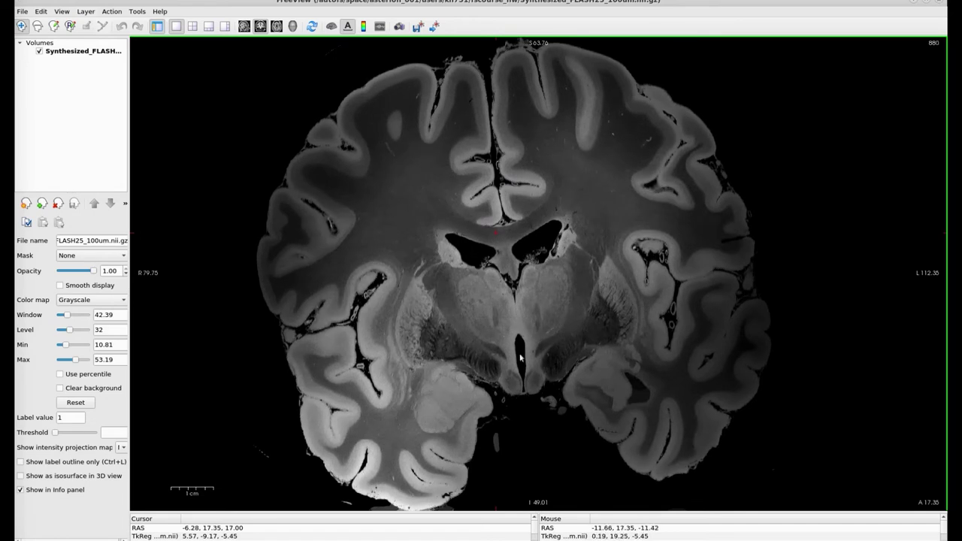
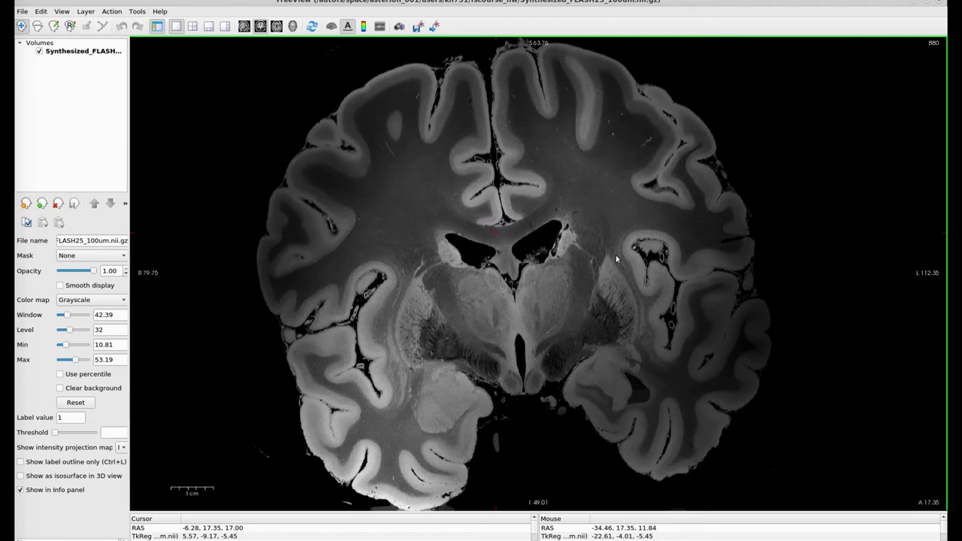
- Continue posteriorly to coronal slice 867 and examine the putamen and globus pallidus lateral to the thalamus
{"action": "key", "text": "Down"}
{"action": "key", "text": "Down"}
{"action": "key", "text": "Down"}
{"action": "key", "text": "Down"}
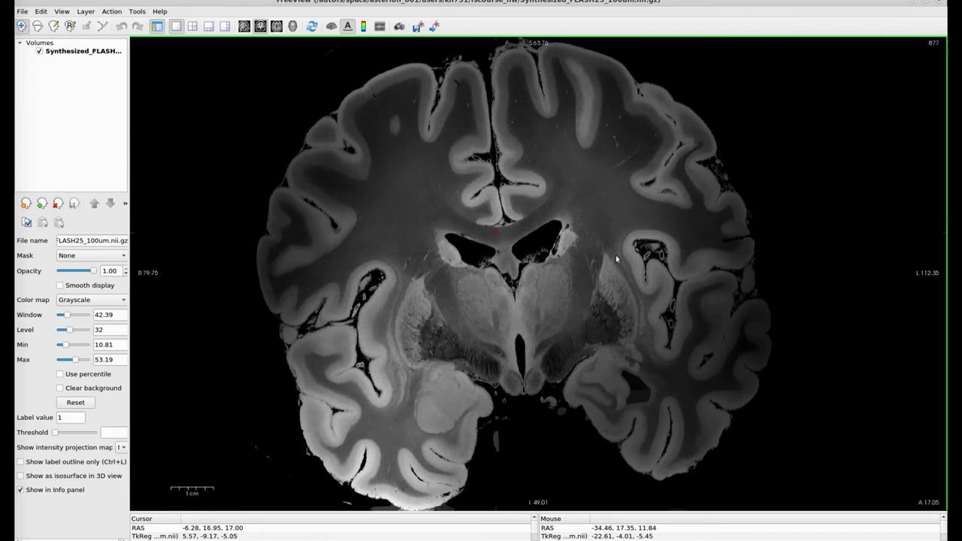
{"action": "key", "text": "Down"}
{"action": "key", "text": "Down"}
{"action": "key", "text": "Down"}
{"action": "key", "text": "Down"}
{"action": "key", "text": "Down"}
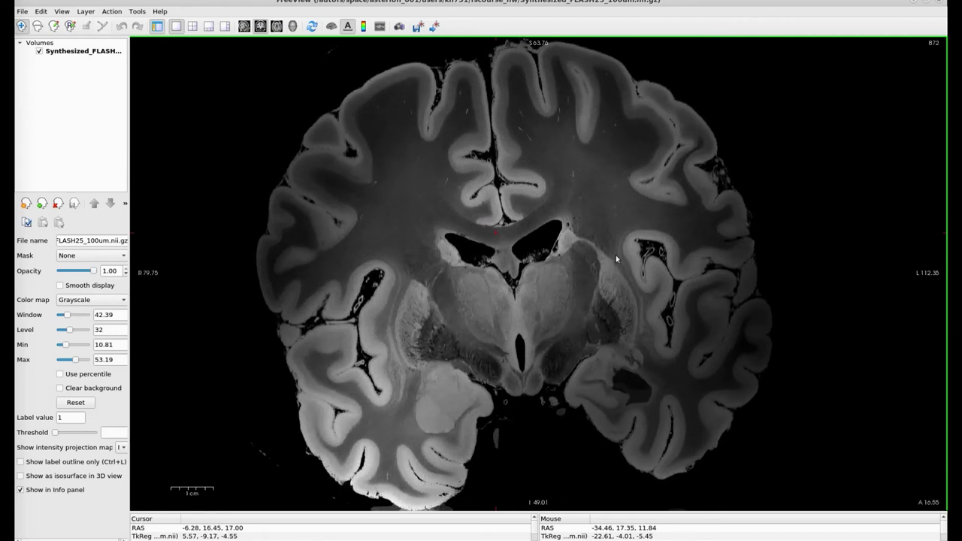
{"action": "key", "text": "Down"}
{"action": "key", "text": "Down"}
{"action": "key", "text": "Down"}
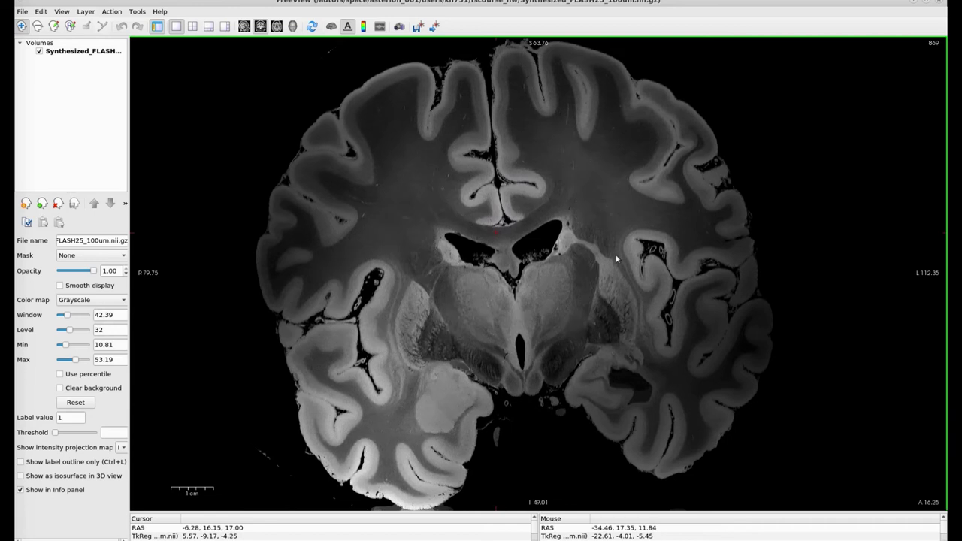
{"action": "key", "text": "Down"}
{"action": "key", "text": "Down"}
{"action": "key", "text": "Down"}
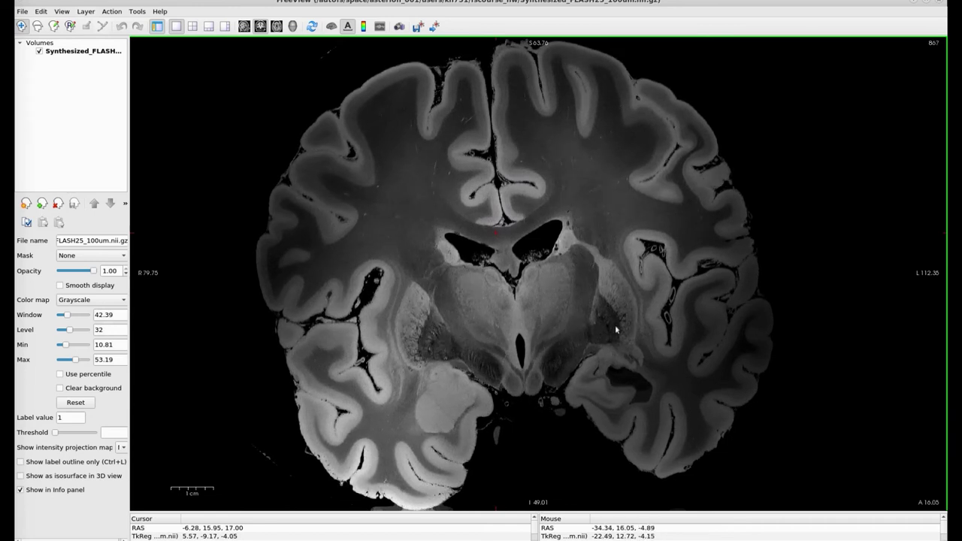
- Advance to coronal slice 855 and examine the hippocampus beside the temporal horn in the left temporal lobe
{"action": "key", "text": "Down"}
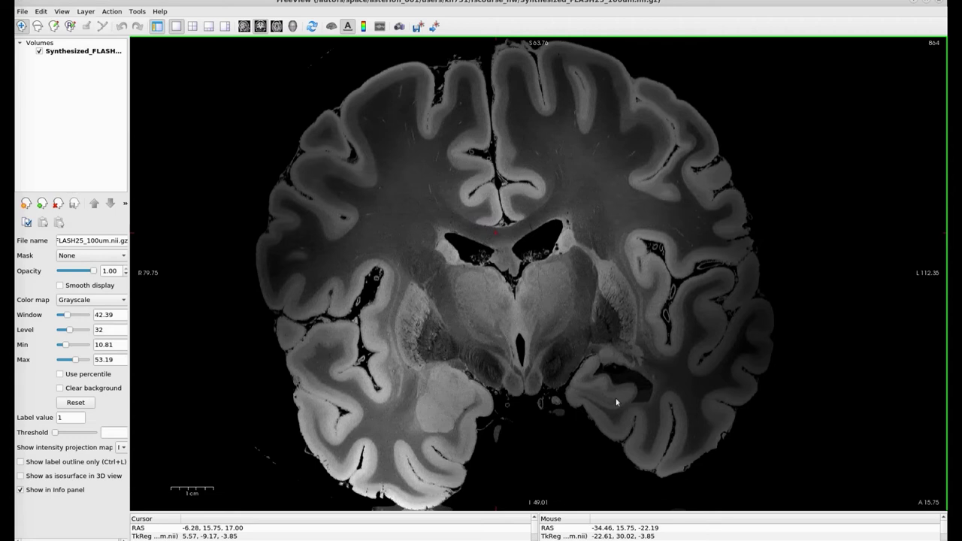
{"action": "key", "text": "Down"}
{"action": "key", "text": "Down"}
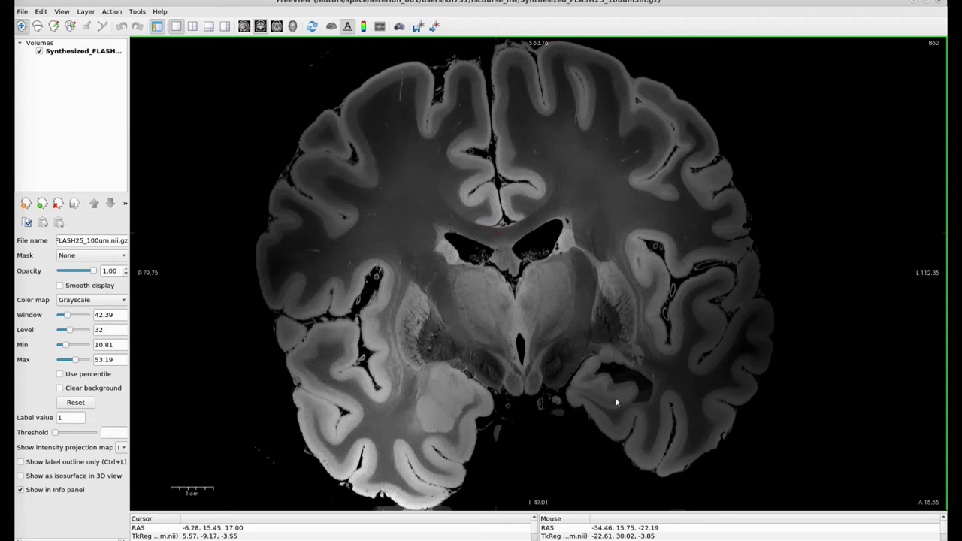
{"action": "key", "text": "Down"}
{"action": "key", "text": "Down"}
{"action": "key", "text": "Down"}
{"action": "key", "text": "Down"}
{"action": "key", "text": "Down"}
{"action": "key", "text": "Down"}
{"action": "key", "text": "Down"}
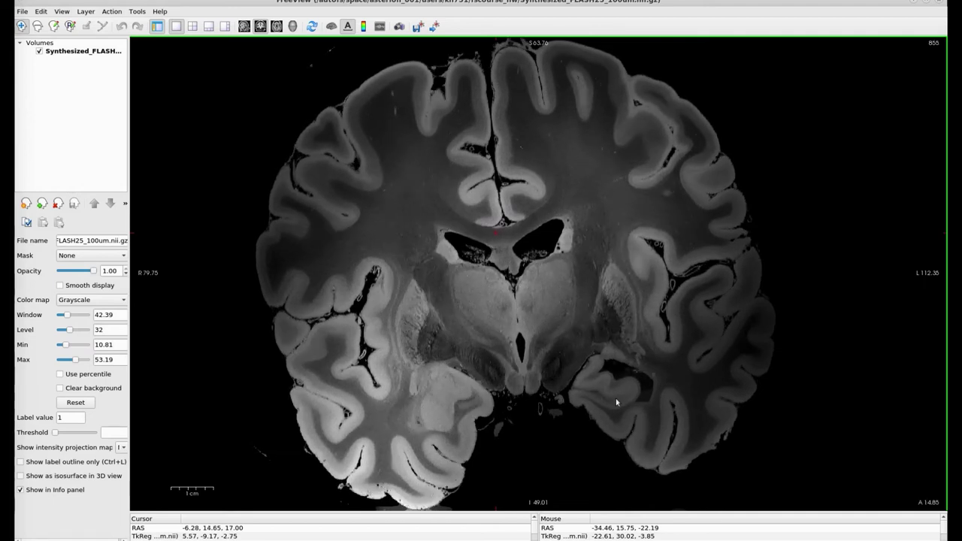
- Follow the hippocampus posteriorly to coronal slice 843, comparing it in both temporal lobes
{"action": "key", "text": "Down"}
{"action": "key", "text": "Down"}
{"action": "key", "text": "Down"}
{"action": "key", "text": "Down"}
{"action": "key", "text": "Down"}
{"action": "key", "text": "Down"}
{"action": "key", "text": "Down"}
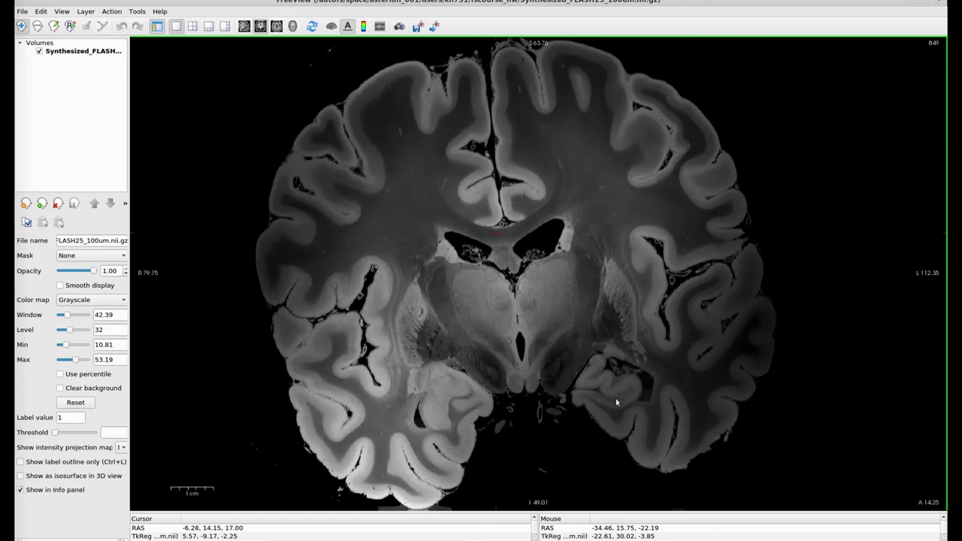
{"action": "key", "text": "Down"}
{"action": "key", "text": "Down"}
{"action": "key", "text": "Down"}
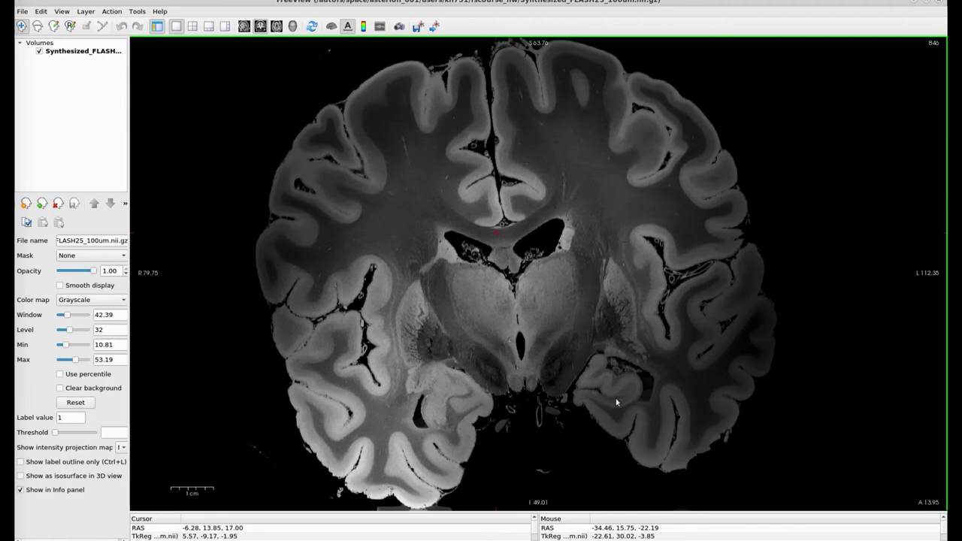
{"action": "key", "text": "Down"}
{"action": "key", "text": "Down"}
{"action": "key", "text": "Down"}
{"action": "key", "text": "Down"}
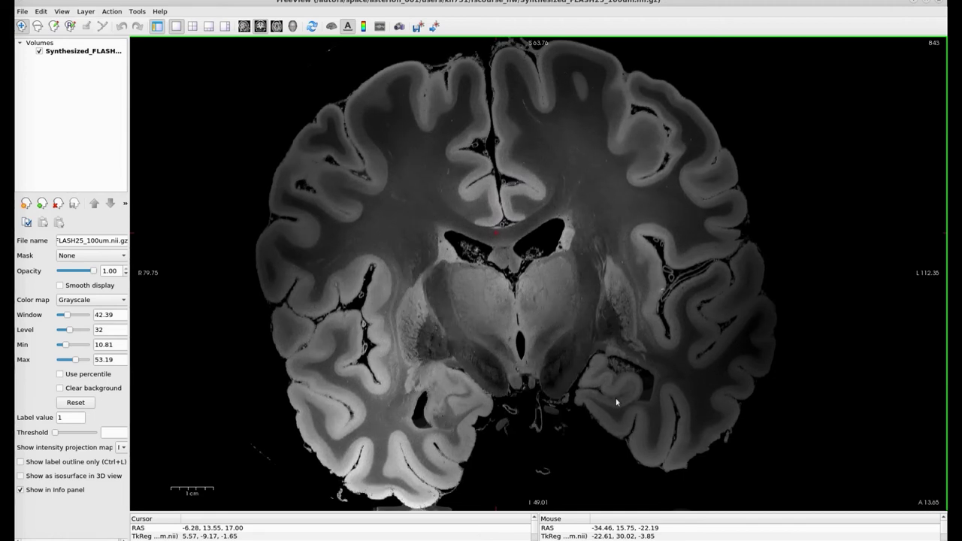
- Advance to coronal slice 836 and examine the third ventricle and the dark region below the thalamus
{"action": "key", "text": "Down"}
{"action": "key", "text": "Down"}
{"action": "key", "text": "Down"}
{"action": "key", "text": "Down"}
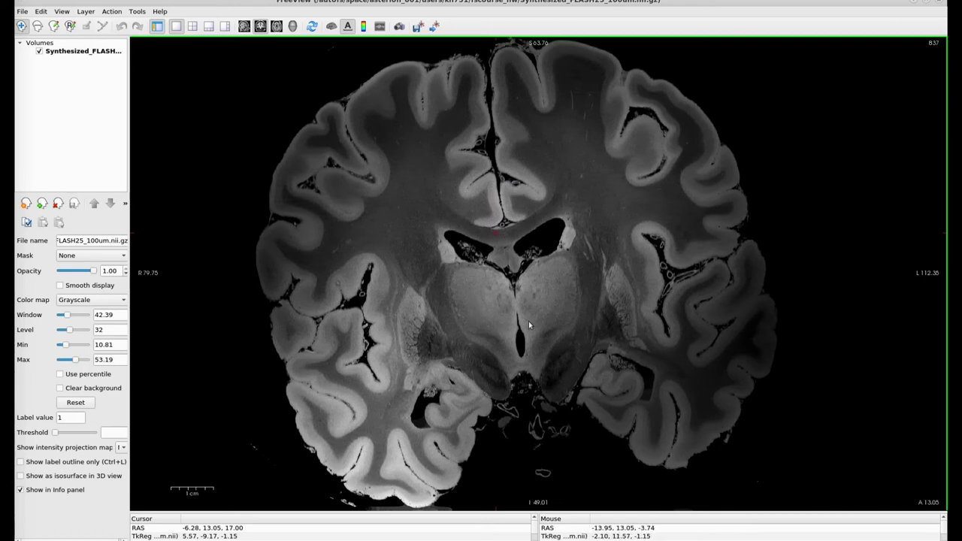
{"action": "key", "text": "Down"}
{"action": "key", "text": "Down"}
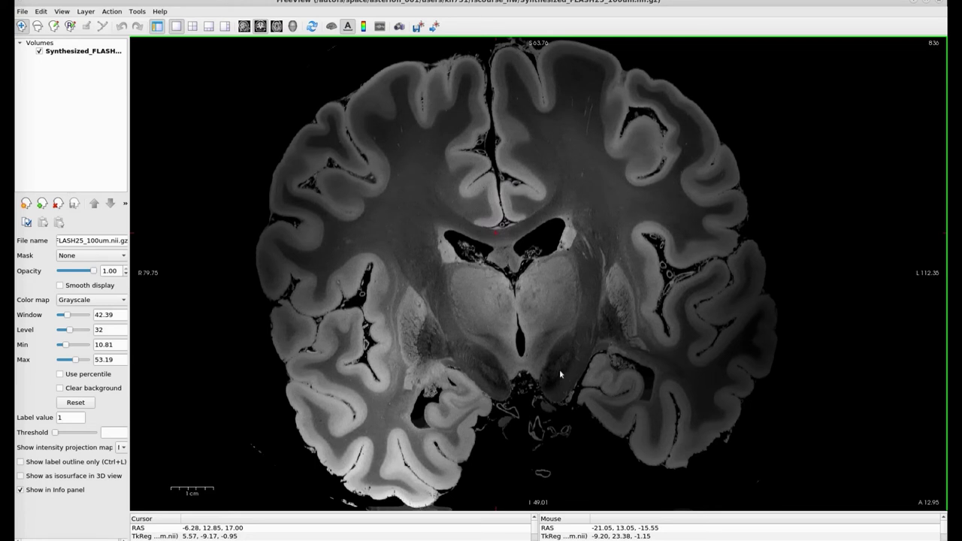
- Follow the dark region below the thalamus posteriorly to coronal slice 821
{"action": "key", "text": "Down"}
{"action": "key", "text": "Down"}
{"action": "key", "text": "Down"}
{"action": "key", "text": "Down"}
{"action": "key", "text": "Down"}
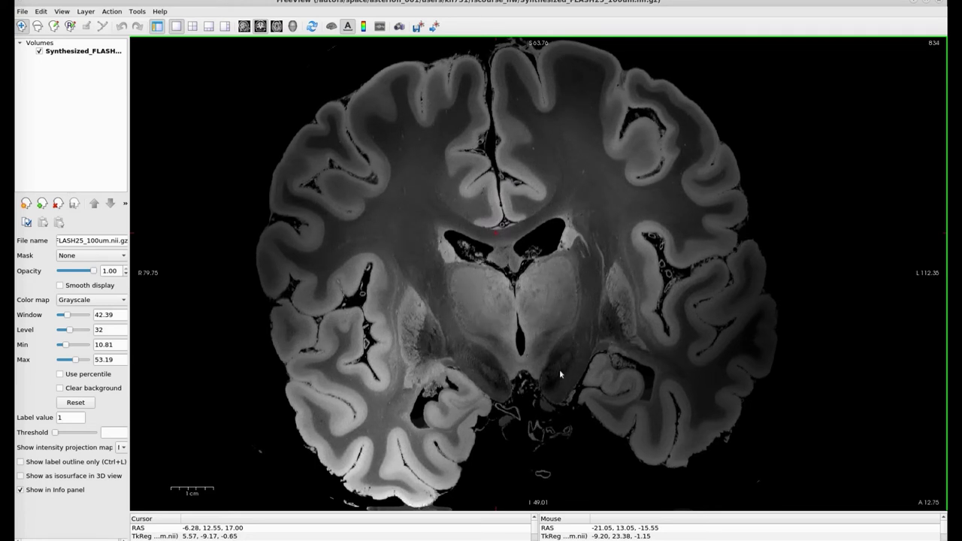
{"action": "key", "text": "Down"}
{"action": "key", "text": "Down"}
{"action": "key", "text": "Down"}
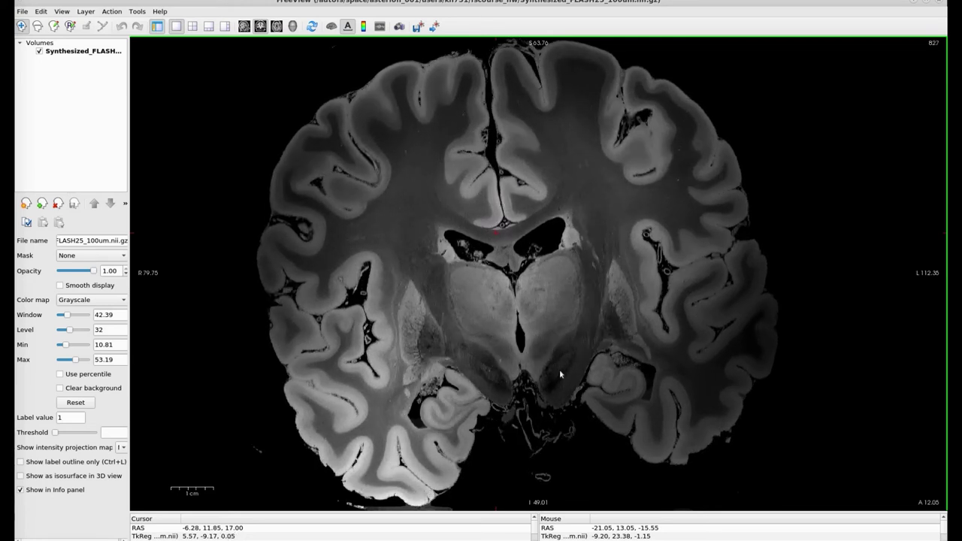
{"action": "key", "text": "Down"}
{"action": "key", "text": "Down"}
{"action": "key", "text": "Down"}
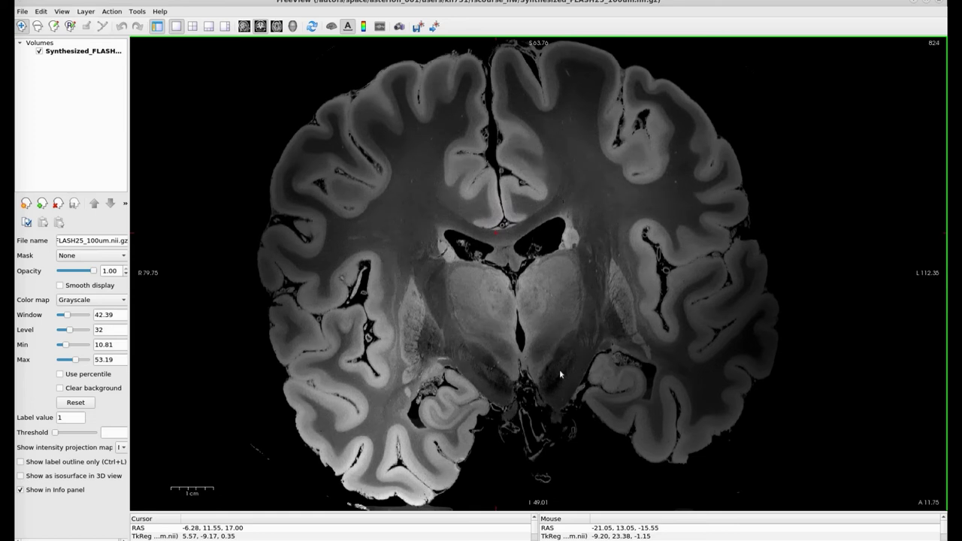
{"action": "key", "text": "Down"}
{"action": "key", "text": "Down"}
{"action": "key", "text": "Down"}
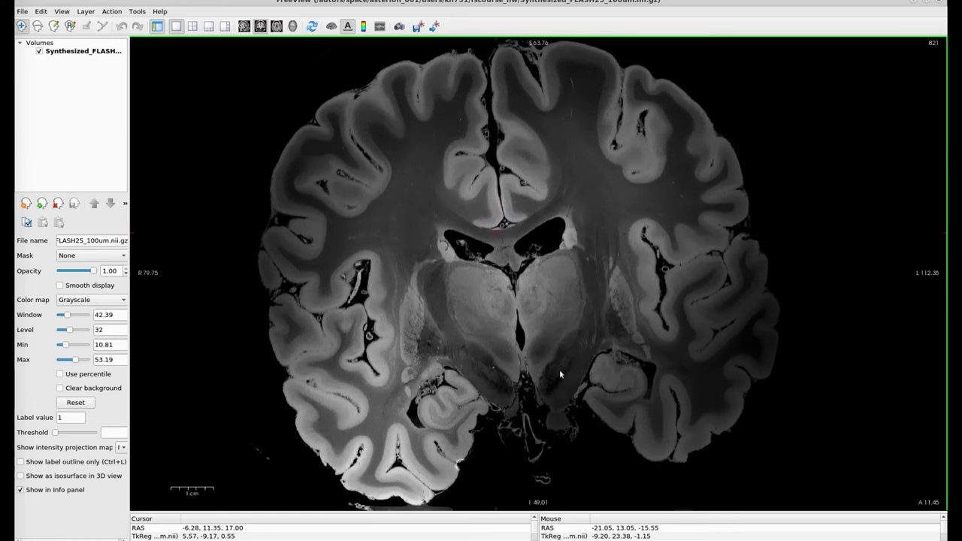
- Advance to coronal slice 808 and examine the area where the midbrain meets the pons
{"action": "key", "text": "Down"}
{"action": "key", "text": "Down"}
{"action": "key", "text": "Down"}
{"action": "key", "text": "Down"}
{"action": "key", "text": "Down"}
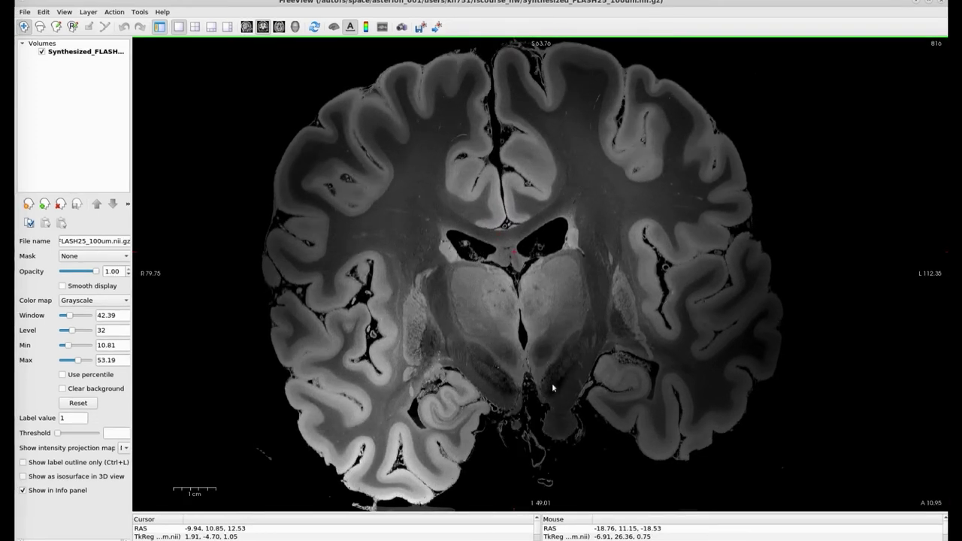
{"action": "key", "text": "Down"}
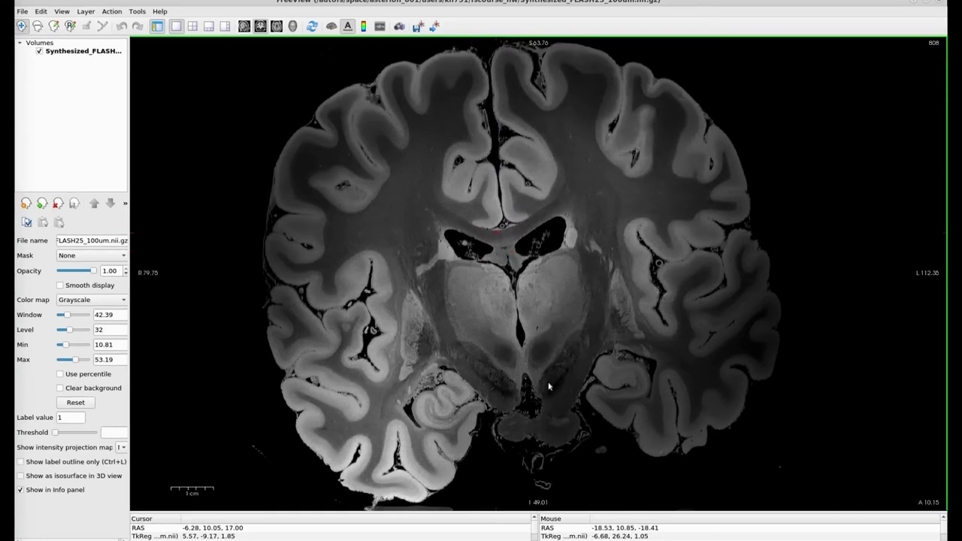
- Continue posteriorly to coronal slice 796, examining the substantia nigra region above the pons
{"action": "key", "text": "Down"}
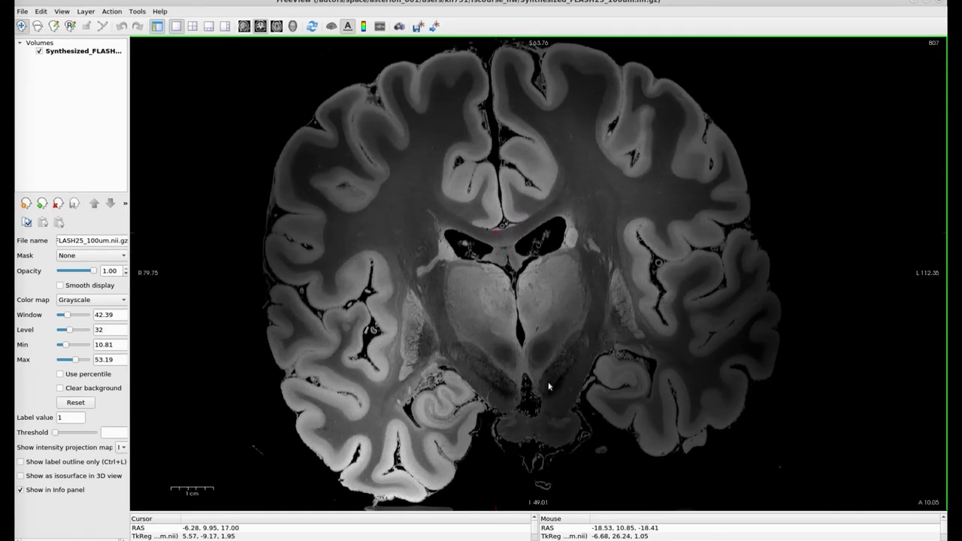
{"action": "key", "text": "Down"}
{"action": "key", "text": "Down"}
{"action": "key", "text": "Down"}
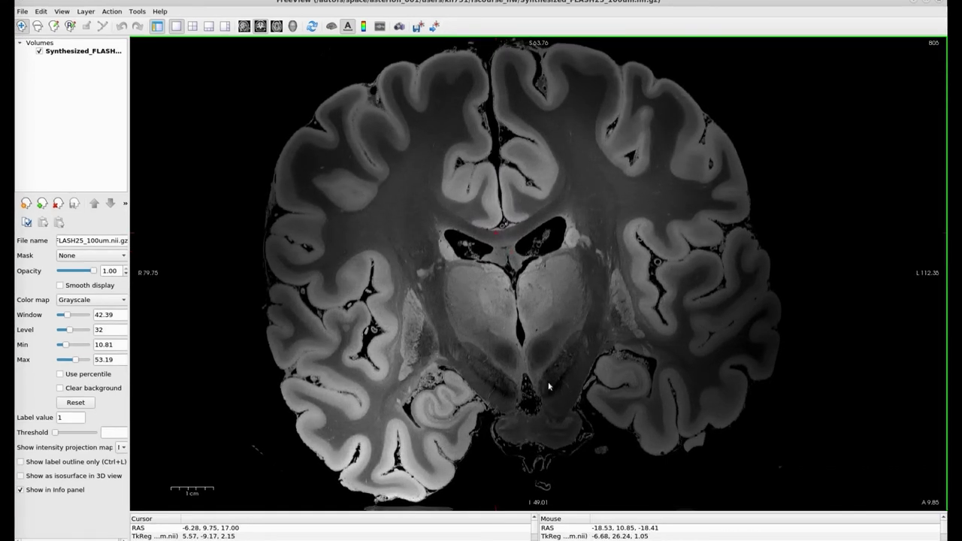
{"action": "key", "text": "Down"}
{"action": "key", "text": "Down"}
{"action": "key", "text": "Down"}
{"action": "key", "text": "Down"}
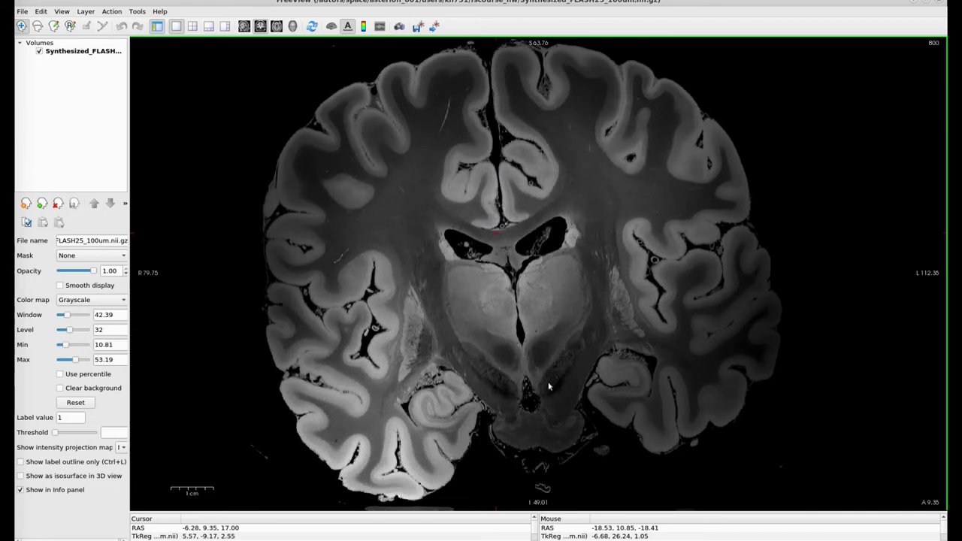
{"action": "key", "text": "Down"}
{"action": "key", "text": "Down"}
{"action": "key", "text": "Down"}
{"action": "key", "text": "Down"}
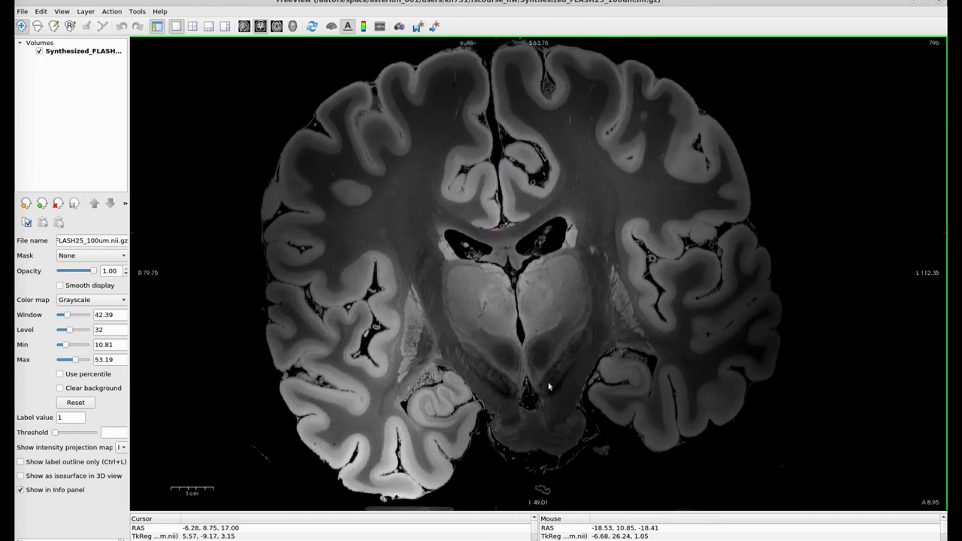
- Advance to coronal slice 781 and examine the outline of the pons between the temporal lobes
{"action": "key", "text": "Down"}
{"action": "key", "text": "Down"}
{"action": "key", "text": "Down"}
{"action": "key", "text": "Down"}
{"action": "key", "text": "Down"}
{"action": "key", "text": "Down"}
{"action": "key", "text": "Down"}
{"action": "key", "text": "Down"}
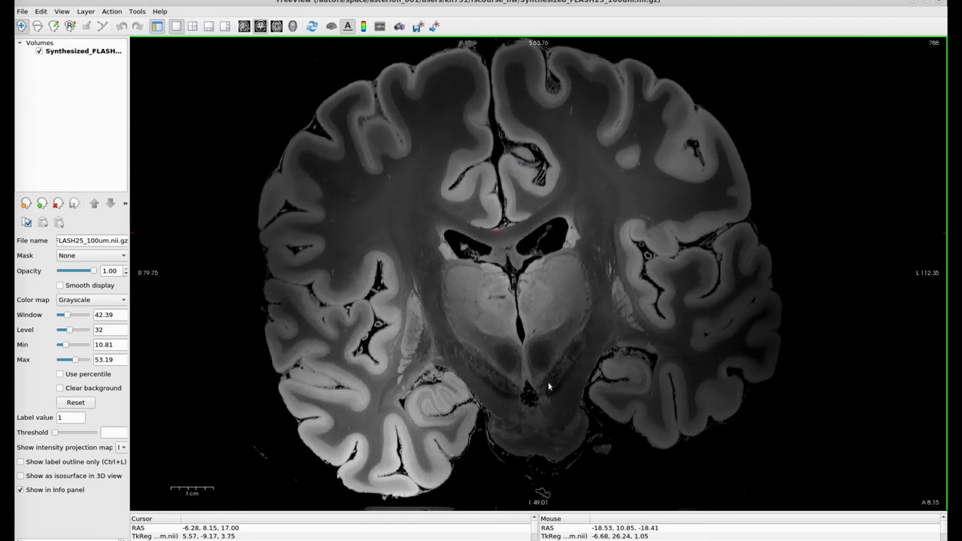
{"action": "key", "text": "Down"}
{"action": "key", "text": "Down"}
{"action": "key", "text": "Down"}
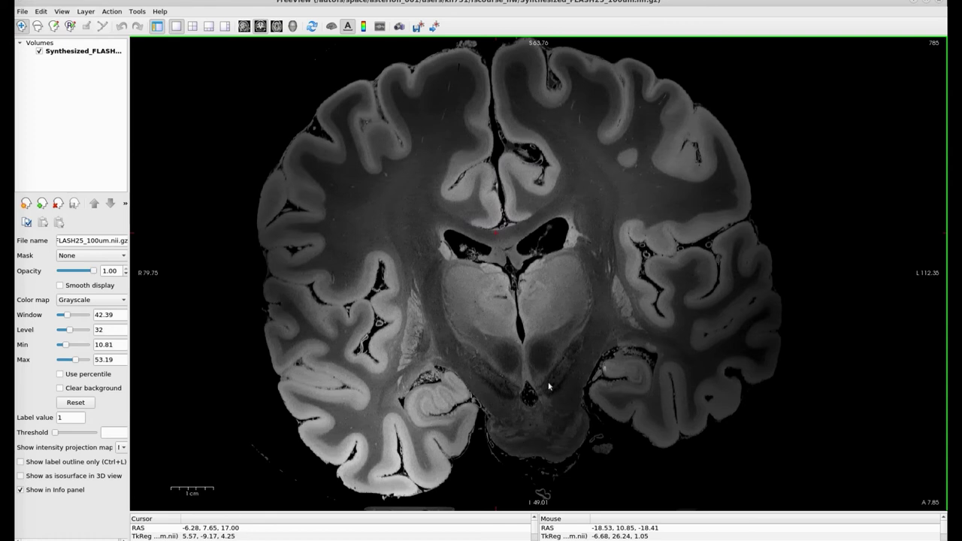
{"action": "key", "text": "Down"}
{"action": "key", "text": "Down"}
{"action": "key", "text": "Down"}
{"action": "key", "text": "Down"}
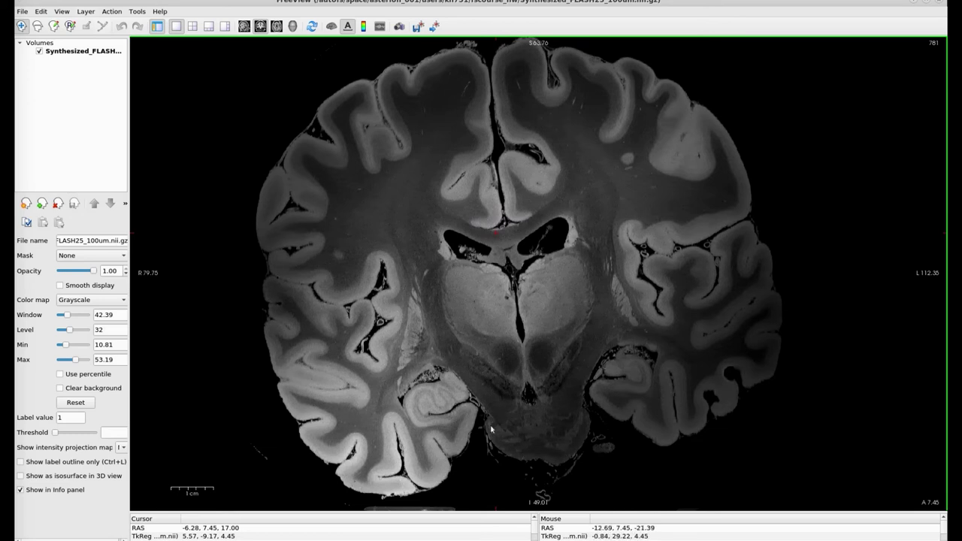
- Follow the pons posteriorly to coronal slice 765, examining its lower part
{"action": "key", "text": "Down"}
{"action": "key", "text": "Down"}
{"action": "key", "text": "Down"}
{"action": "key", "text": "Down"}
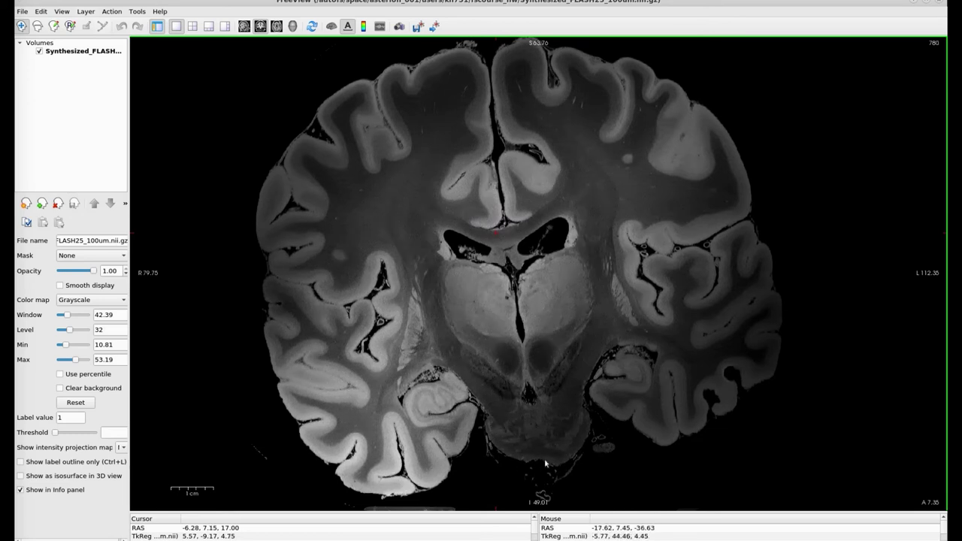
{"action": "key", "text": "Down"}
{"action": "key", "text": "Down"}
{"action": "key", "text": "Down"}
{"action": "key", "text": "Down"}
{"action": "key", "text": "Down"}
{"action": "key", "text": "Down"}
{"action": "key", "text": "Down"}
{"action": "key", "text": "Down"}
{"action": "key", "text": "Down"}
{"action": "key", "text": "Down"}
{"action": "key", "text": "Down"}
{"action": "key", "text": "Down"}
{"action": "key", "text": "Down"}
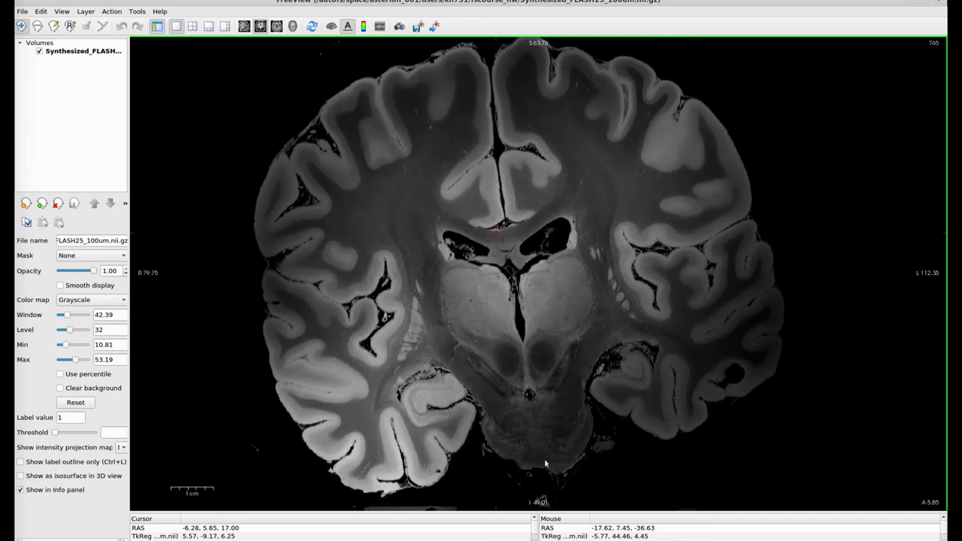
- Advance to coronal slice 754 and examine the posterior remnants of the putamen on both sides
{"action": "key", "text": "Down"}
{"action": "key", "text": "Down"}
{"action": "key", "text": "Down"}
{"action": "key", "text": "Down"}
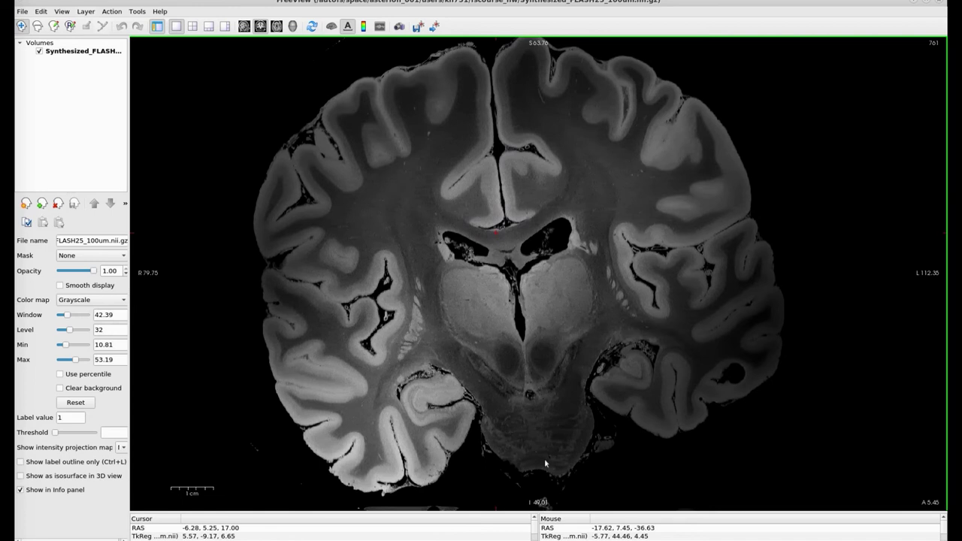
{"action": "key", "text": "Down"}
{"action": "key", "text": "Down"}
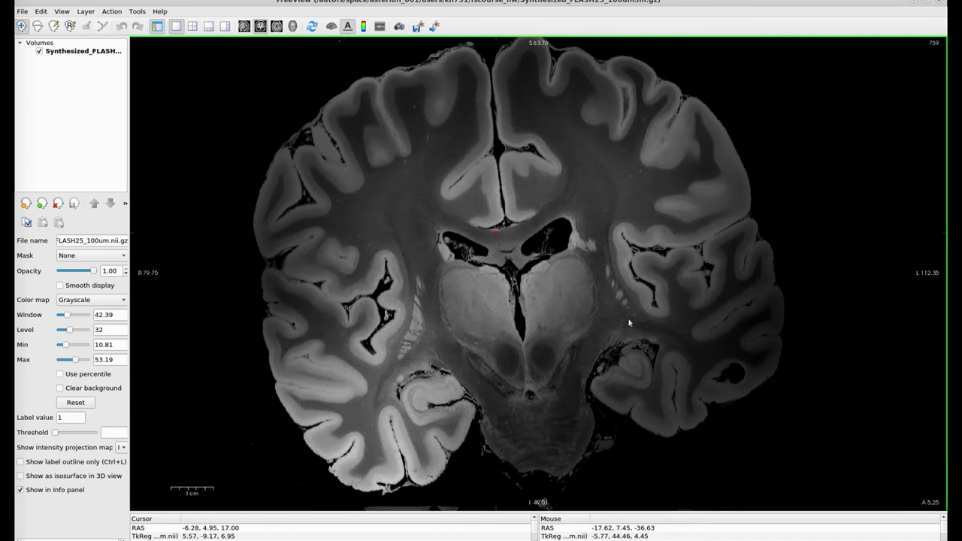
{"action": "key", "text": "Down"}
{"action": "key", "text": "Down"}
{"action": "key", "text": "Down"}
{"action": "key", "text": "Down"}
{"action": "key", "text": "Down"}
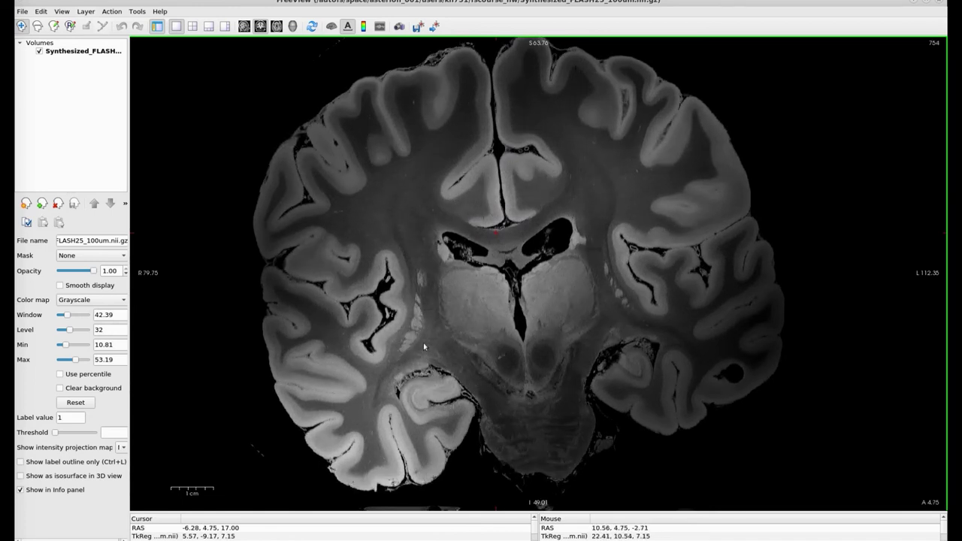
- Continue posteriorly to coronal slice 742, examining the medial temporal lobe and the fornix above the third ventricle
{"action": "key", "text": "Down"}
{"action": "key", "text": "Down"}
{"action": "key", "text": "Down"}
{"action": "key", "text": "Down"}
{"action": "key", "text": "Down"}
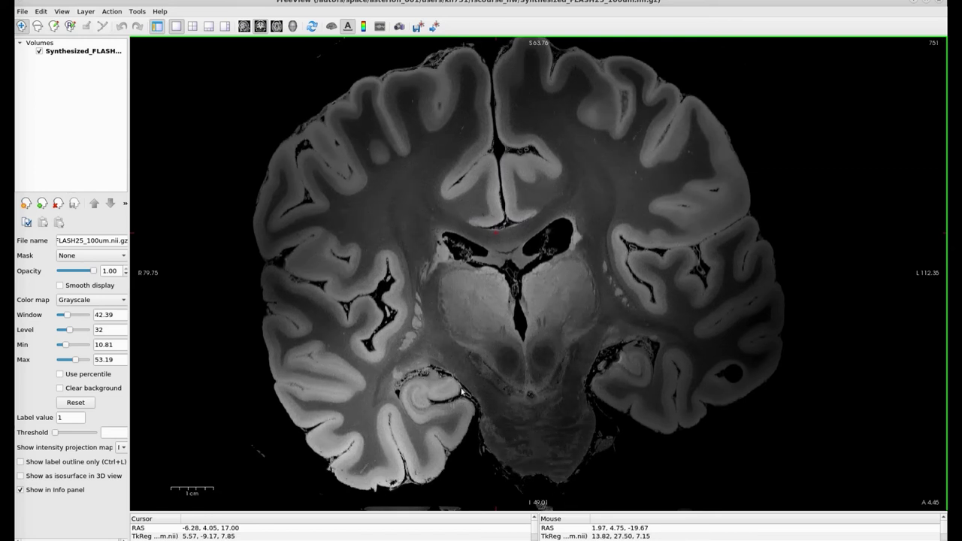
{"action": "key", "text": "Down"}
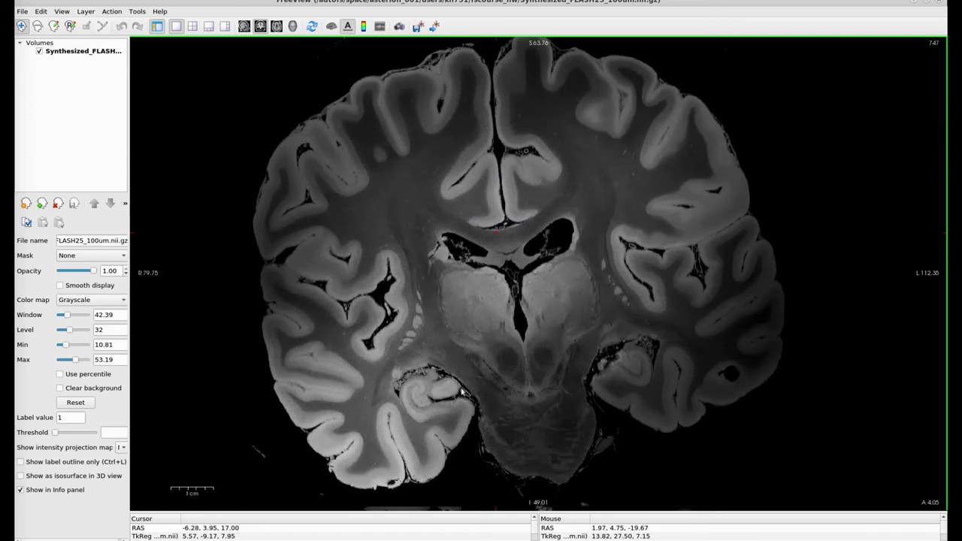
{"action": "key", "text": "Down"}
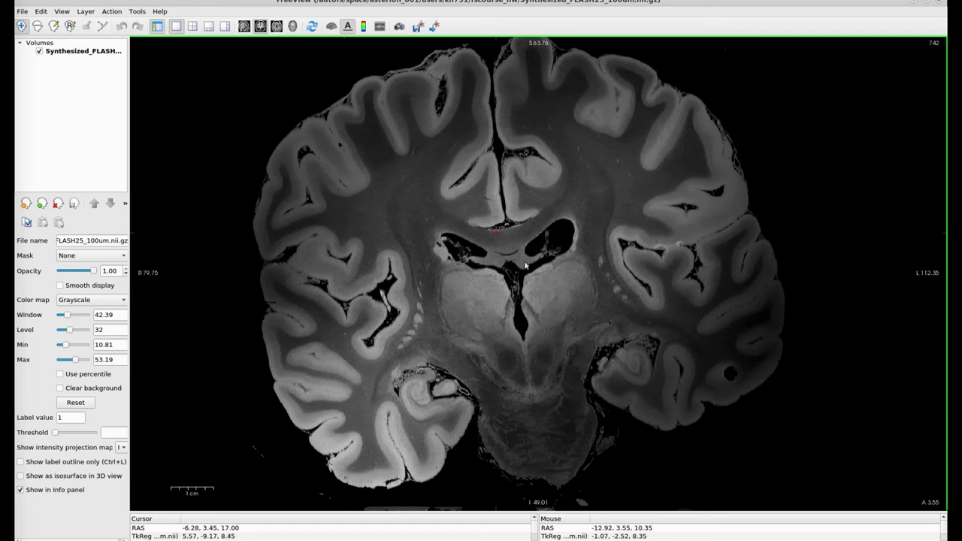
- Advance to coronal slice 734 and examine the thalamus on both sides of the third ventricle
{"action": "key", "text": "Down"}
{"action": "key", "text": "Down"}
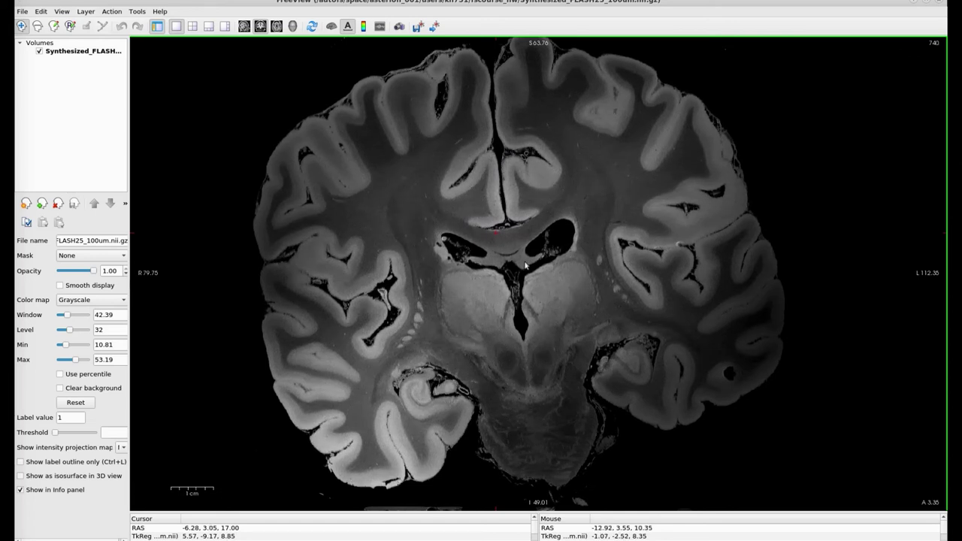
{"action": "key", "text": "Down"}
{"action": "key", "text": "Down"}
{"action": "key", "text": "Down"}
{"action": "key", "text": "Down"}
{"action": "key", "text": "Down"}
{"action": "key", "text": "Down"}
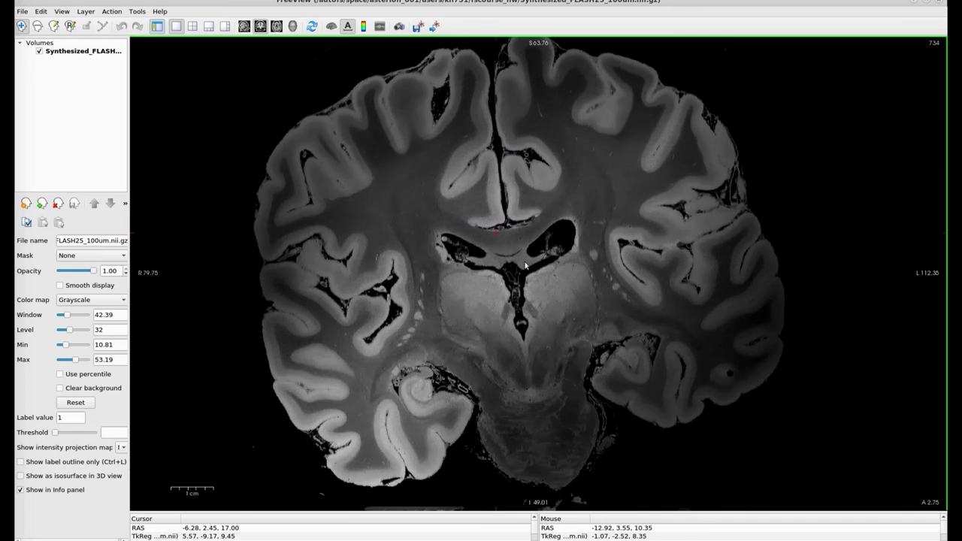
- Continue posteriorly to coronal slice 721, examining the small midline opening of the cerebral aqueduct below the third ventricle
{"action": "key", "text": "Down"}
{"action": "key", "text": "Down"}
{"action": "key", "text": "Down"}
{"action": "key", "text": "Down"}
{"action": "key", "text": "Down"}
{"action": "key", "text": "Down"}
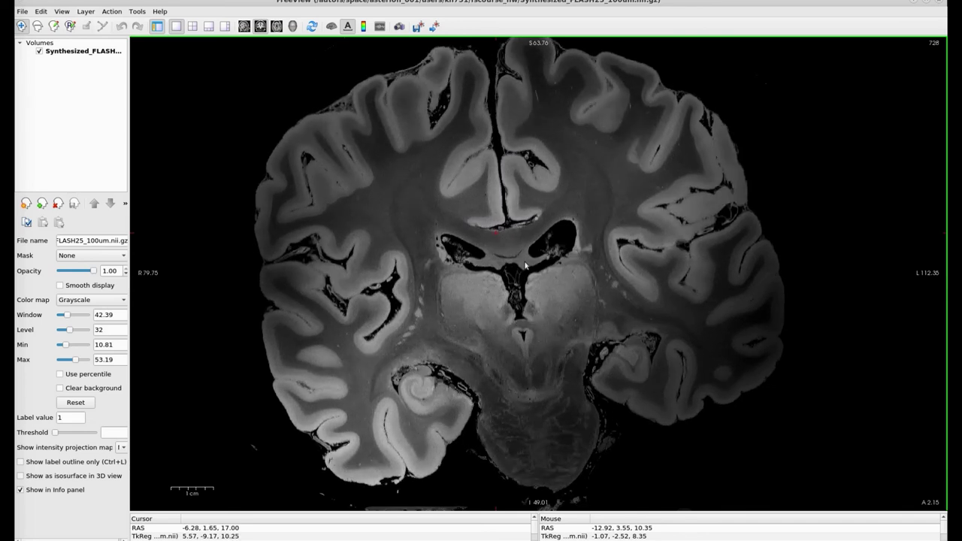
{"action": "key", "text": "Down"}
{"action": "key", "text": "Down"}
{"action": "key", "text": "Down"}
{"action": "key", "text": "Down"}
{"action": "key", "text": "Down"}
{"action": "key", "text": "Down"}
{"action": "key", "text": "Down"}
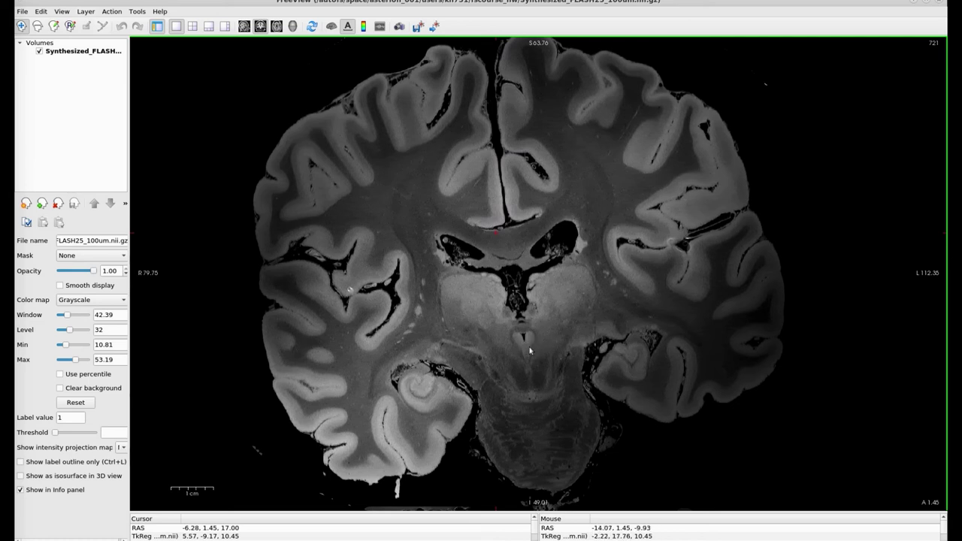
- Move slice by slice to coronal slice 713, following the cerebral aqueduct and the surrounding midbrain
{"action": "key", "text": "Down"}
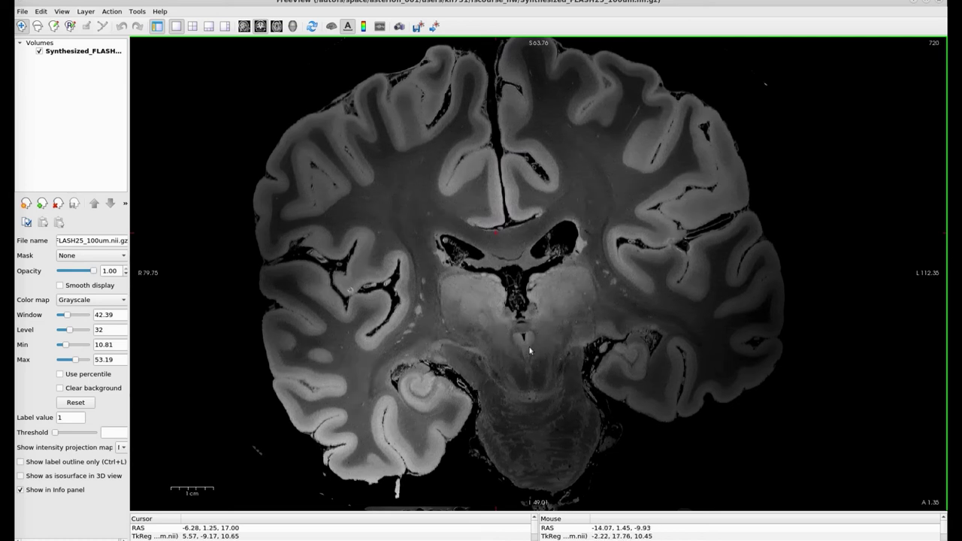
{"action": "key", "text": "Down"}
{"action": "key", "text": "Down"}
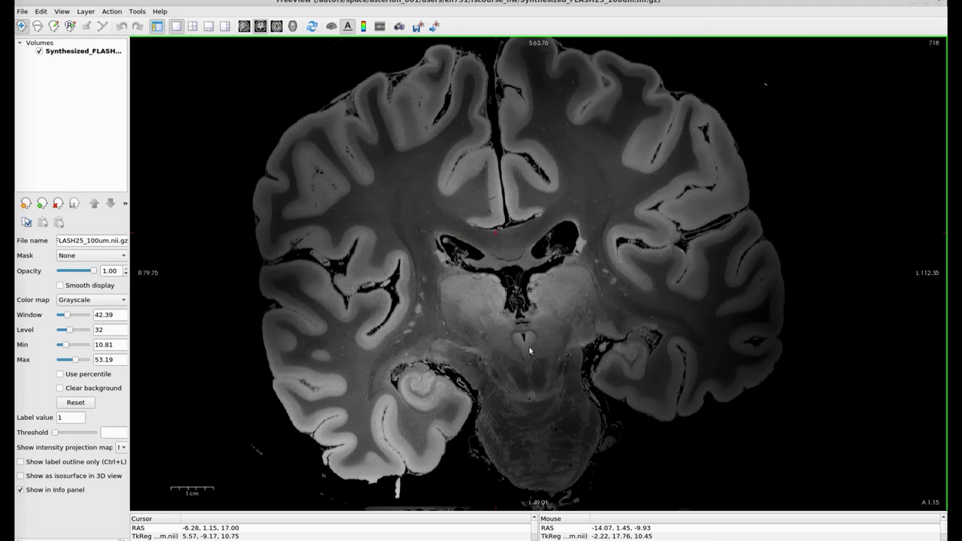
{"action": "key", "text": "Down"}
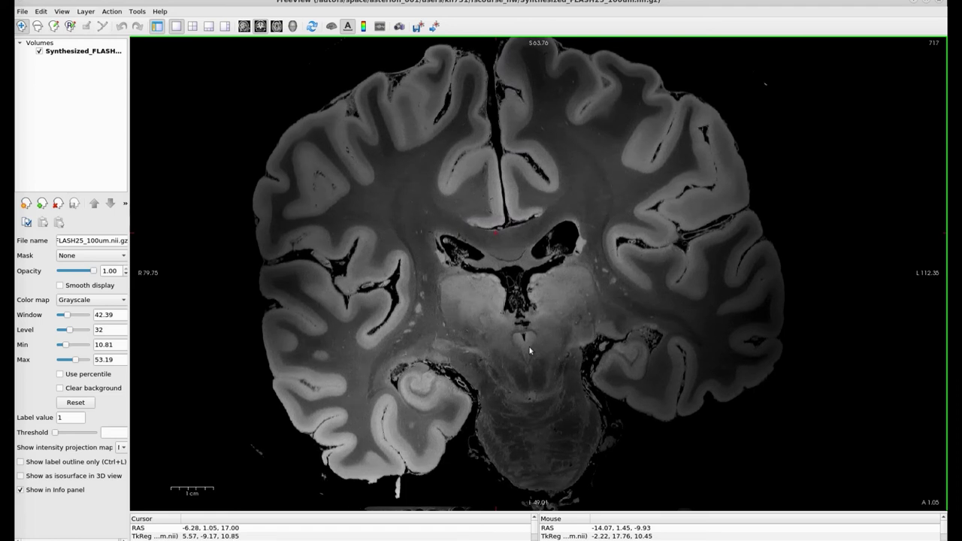
{"action": "key", "text": "Down"}
{"action": "key", "text": "Down"}
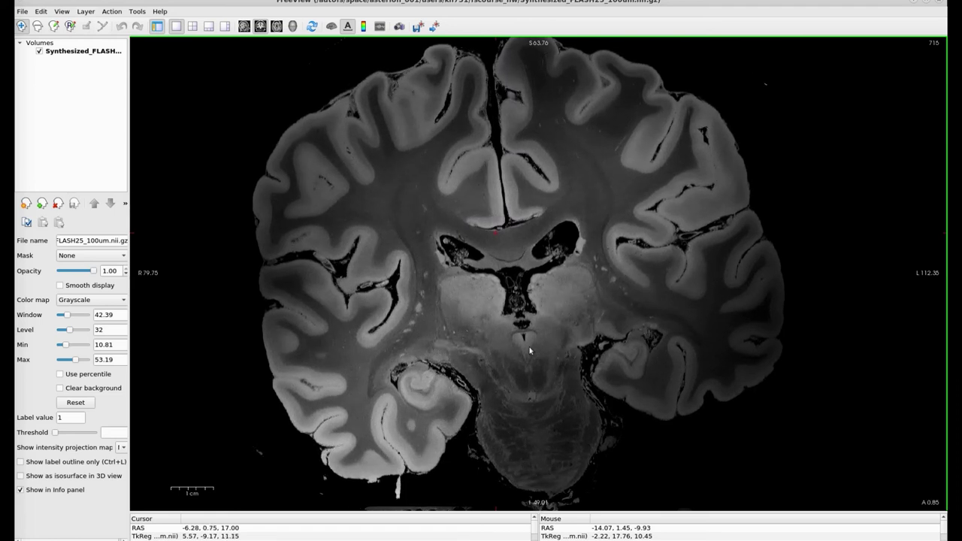
{"action": "key", "text": "Down"}
{"action": "key", "text": "Down"}
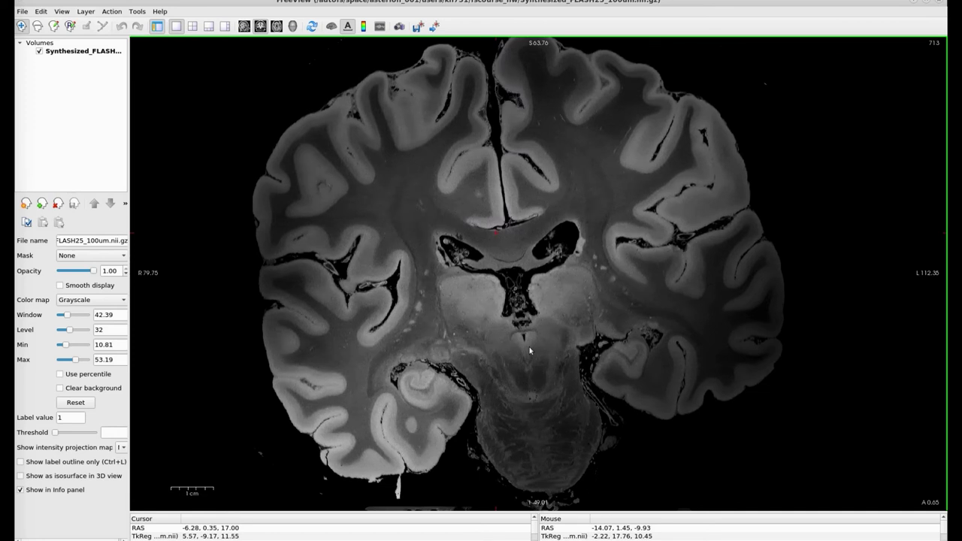
- Advance to coronal slice 707 and examine the thalamus beneath the lateral ventricles
{"action": "key", "text": "Down"}
{"action": "key", "text": "Down"}
{"action": "key", "text": "Down"}
{"action": "key", "text": "Down"}
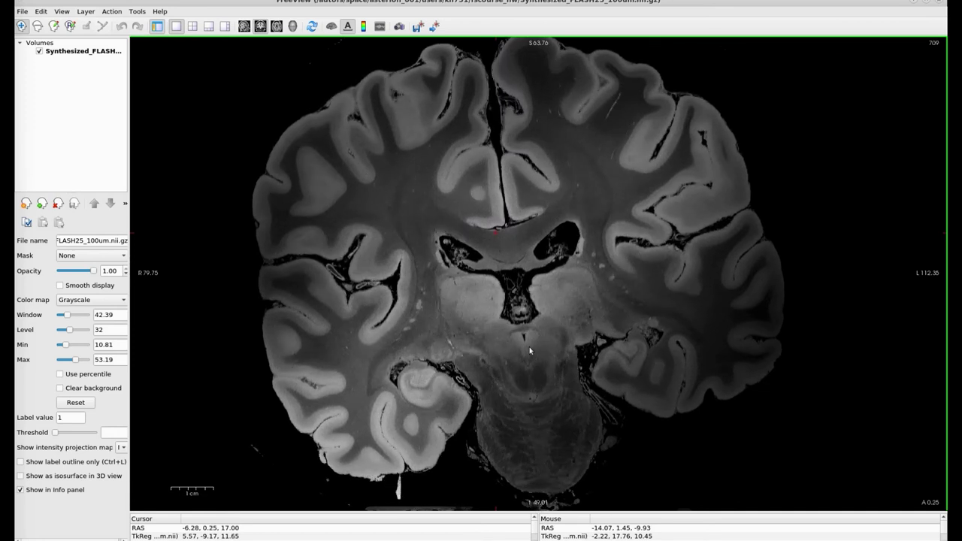
{"action": "key", "text": "Down"}
{"action": "key", "text": "Down"}
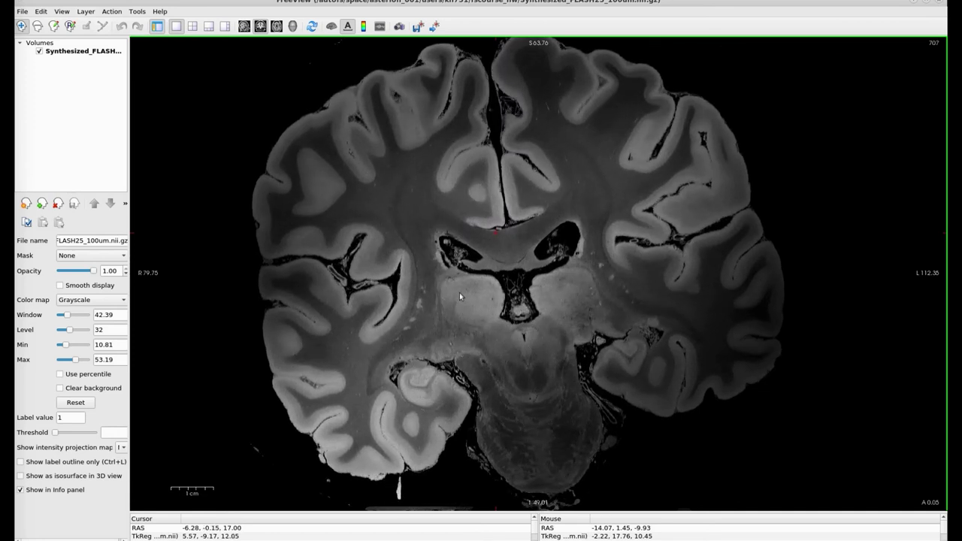
- Advance to coronal slice 701 and examine the left hippocampus in the medial temporal lobe
{"action": "key", "text": "Down"}
{"action": "key", "text": "Down"}
{"action": "key", "text": "Down"}
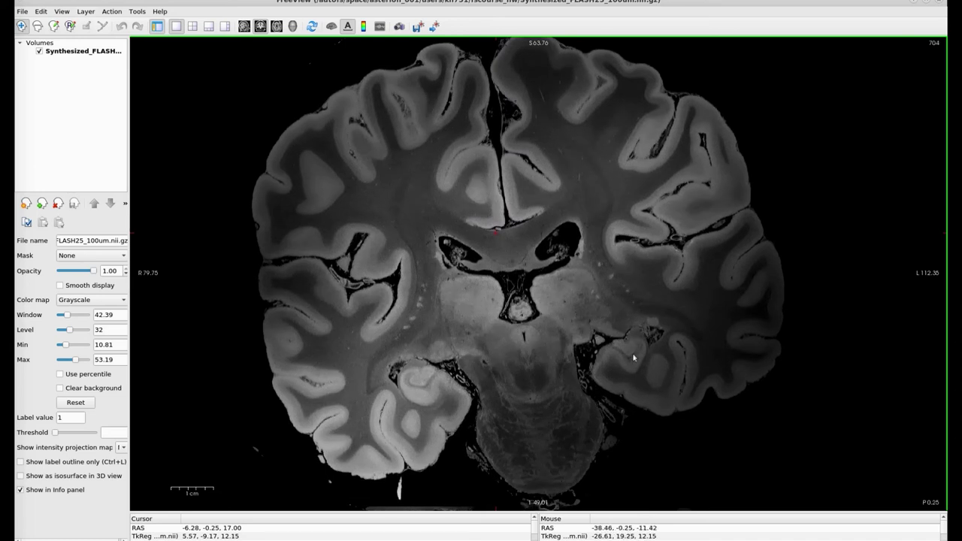
{"action": "key", "text": "Down"}
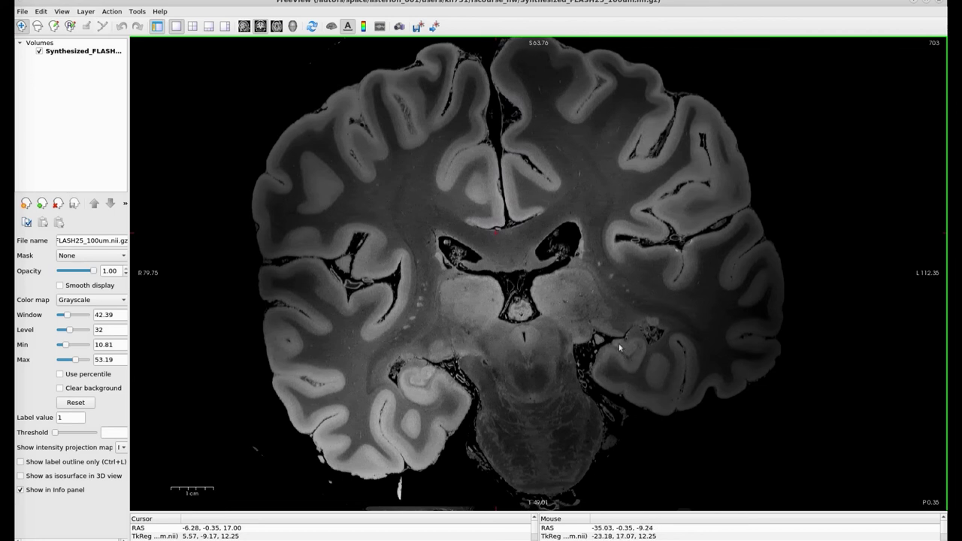
{"action": "key", "text": "Down"}
{"action": "key", "text": "Down"}
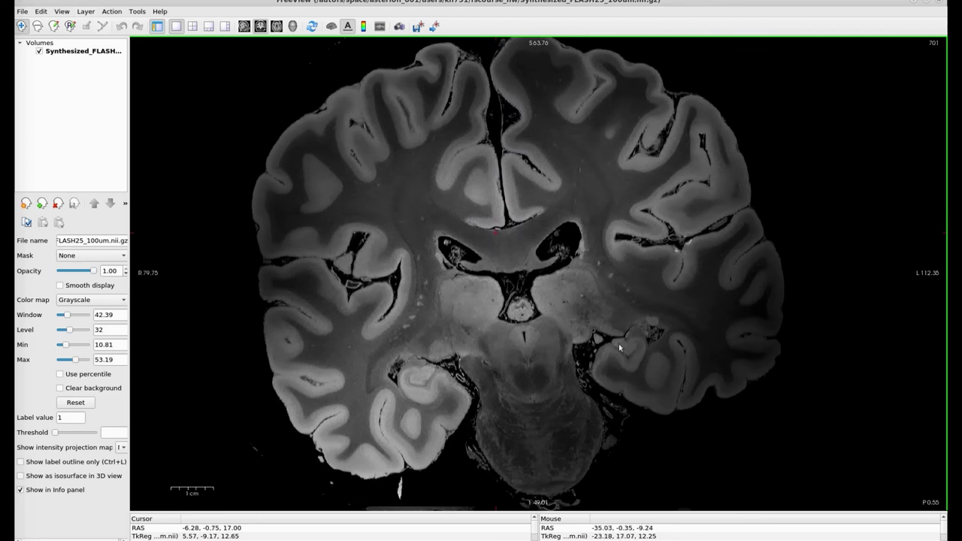
- Continue posteriorly to coronal slice 693, following the hippocampus and the rounded pineal gland above the midbrain
{"action": "key", "text": "Down"}
{"action": "key", "text": "Down"}
{"action": "key", "text": "Down"}
{"action": "key", "text": "Down"}
{"action": "key", "text": "Down"}
{"action": "key", "text": "Down"}
{"action": "key", "text": "Down"}
{"action": "key", "text": "Down"}
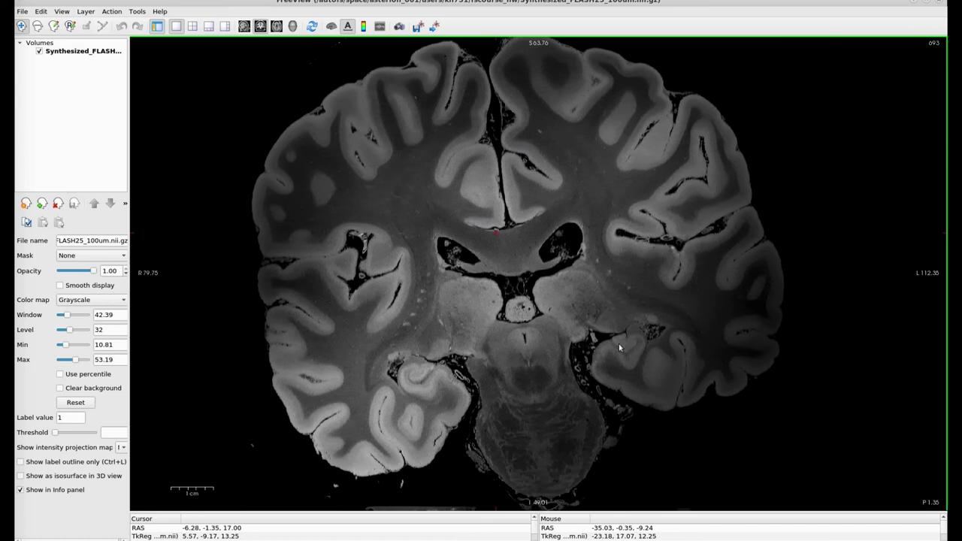
- Advance to coronal slice 685, examining the posterior thalamus and the hippocampal folds
{"action": "key", "text": "Down"}
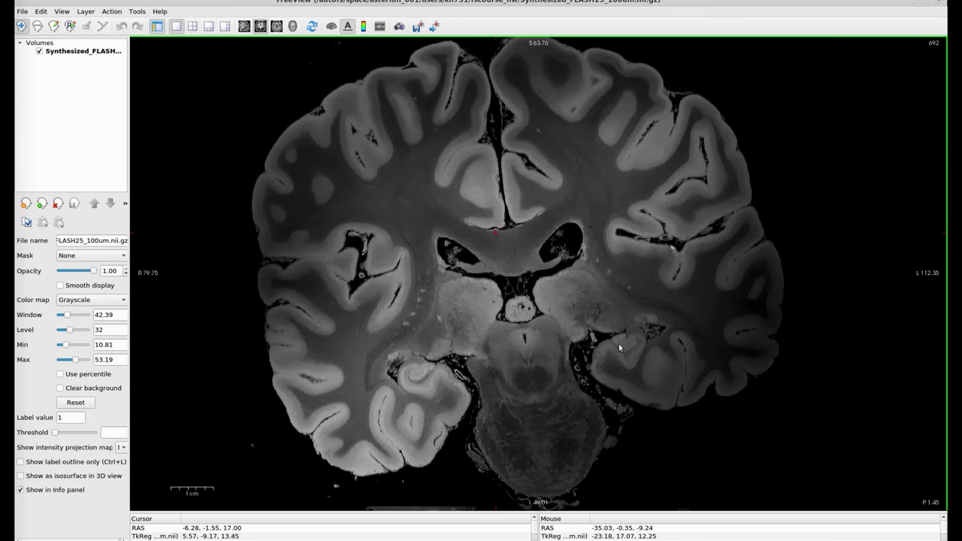
{"action": "key", "text": "Down"}
{"action": "key", "text": "Down"}
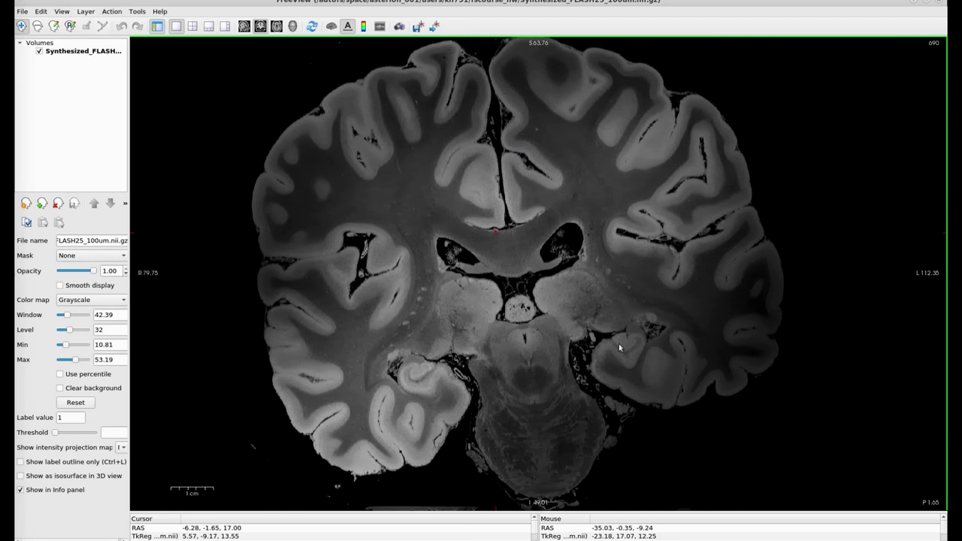
{"action": "key", "text": "Down"}
{"action": "key", "text": "Down"}
{"action": "key", "text": "Down"}
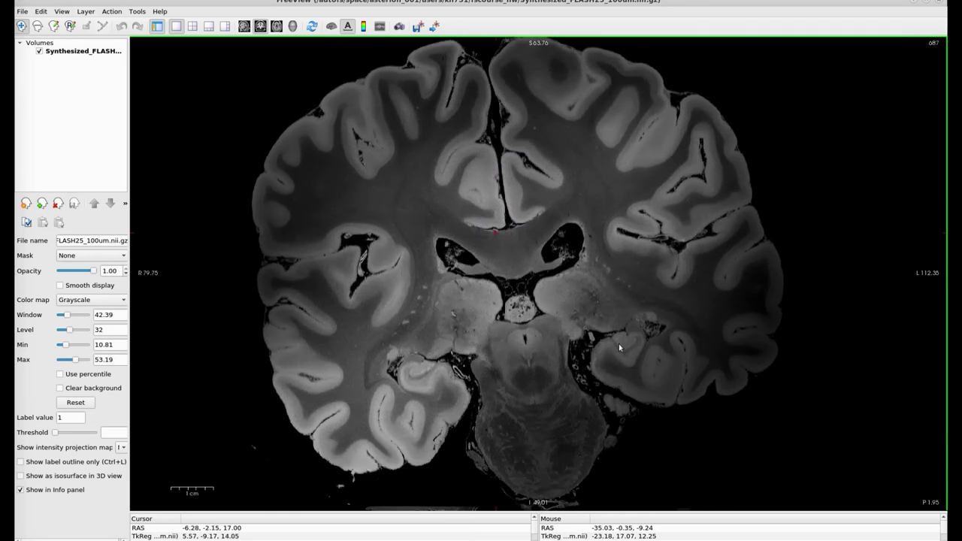
{"action": "key", "text": "Down"}
{"action": "key", "text": "Down"}
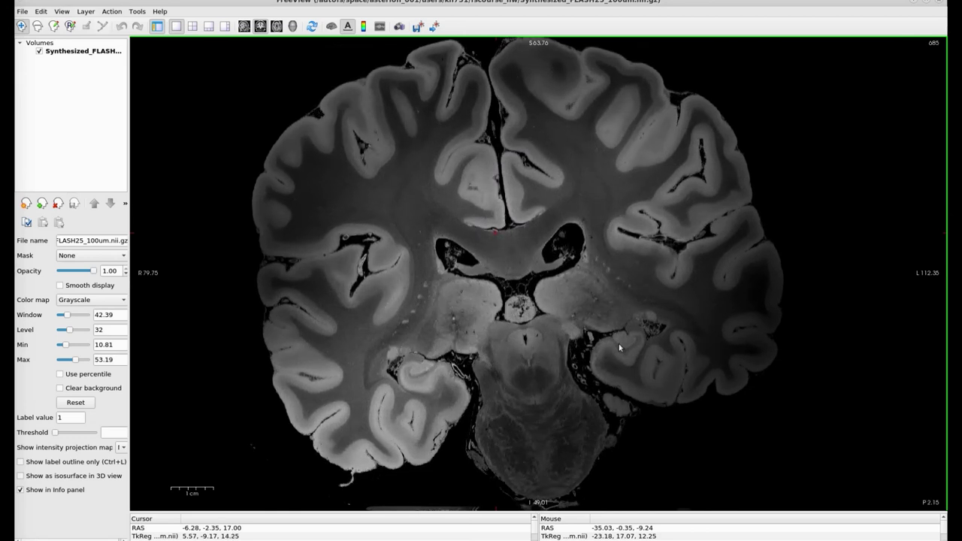
- Move posteriorly to coronal slice 671 and examine the left hippocampus and adjacent parahippocampal cortex
{"action": "key", "text": "Down"}
{"action": "key", "text": "Down"}
{"action": "key", "text": "Down"}
{"action": "key", "text": "Down"}
{"action": "key", "text": "Down"}
{"action": "key", "text": "Down"}
{"action": "key", "text": "Down"}
{"action": "key", "text": "Down"}
{"action": "key", "text": "Down"}
{"action": "key", "text": "Down"}
{"action": "key", "text": "Down"}
{"action": "key", "text": "Down"}
{"action": "key", "text": "Down"}
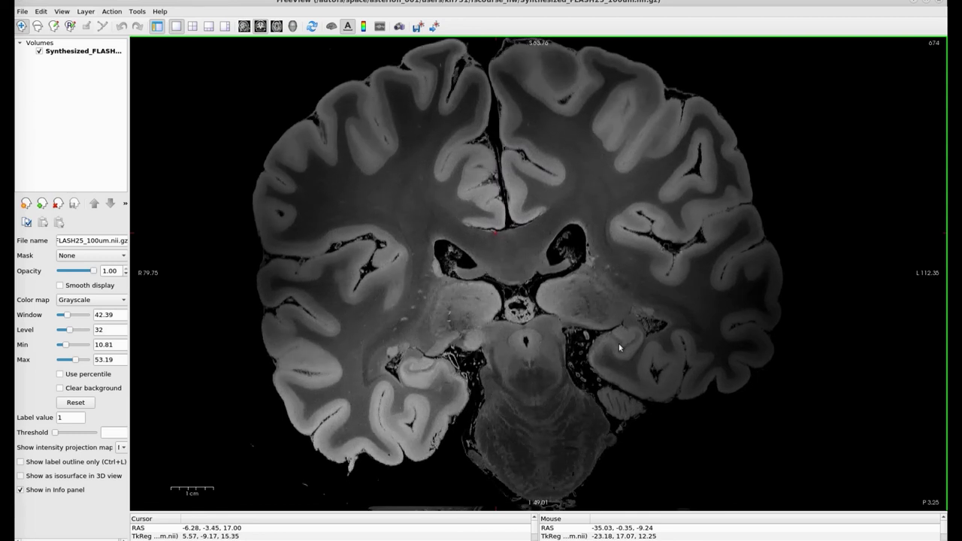
{"action": "key", "text": "Down"}
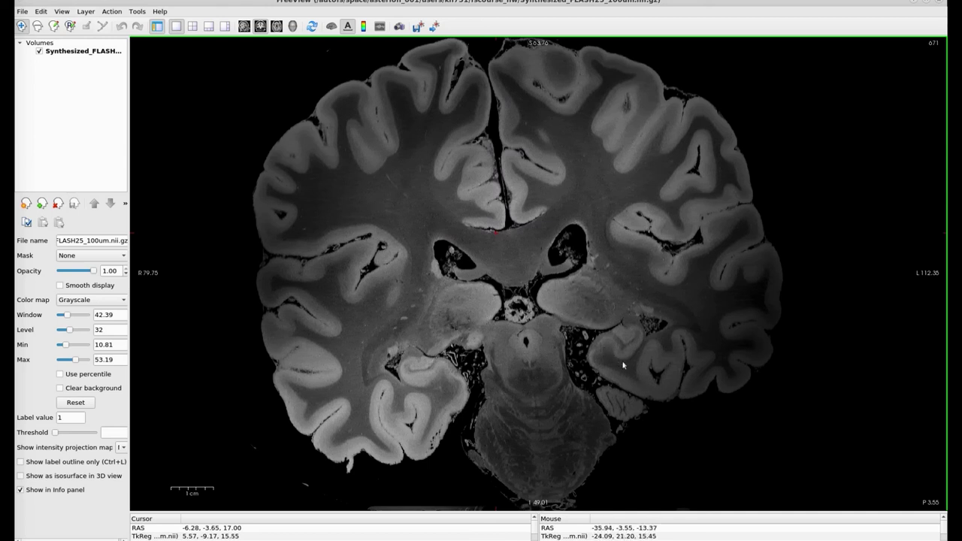
- Follow the left hippocampus posteriorly to coronal slice 662
{"action": "key", "text": "Down"}
{"action": "key", "text": "Down"}
{"action": "key", "text": "Down"}
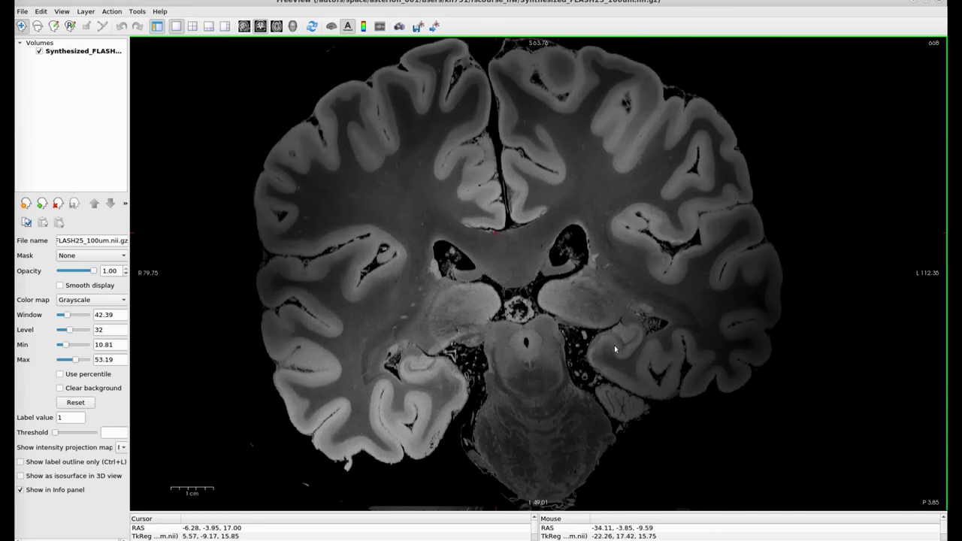
{"action": "key", "text": "Down"}
{"action": "key", "text": "Down"}
{"action": "key", "text": "Down"}
{"action": "key", "text": "Down"}
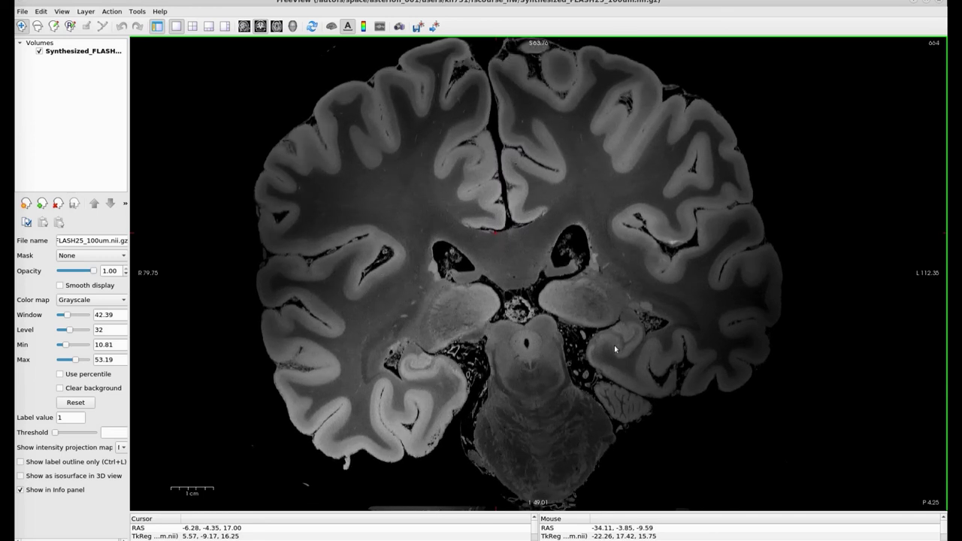
{"action": "key", "text": "Down"}
{"action": "key", "text": "Down"}
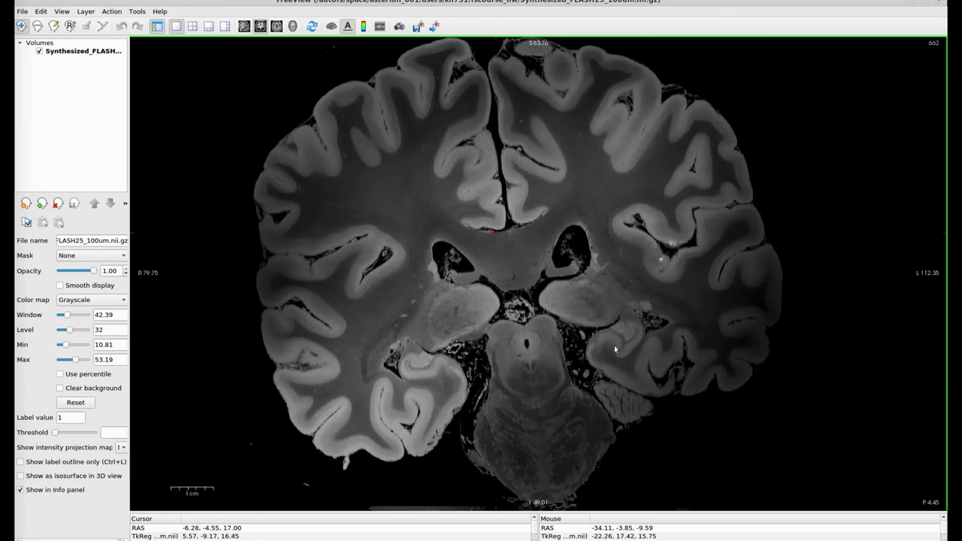
- Advance to coronal slice 651 and examine the colliculi on the upper surface of the midbrain
{"action": "key", "text": "Down"}
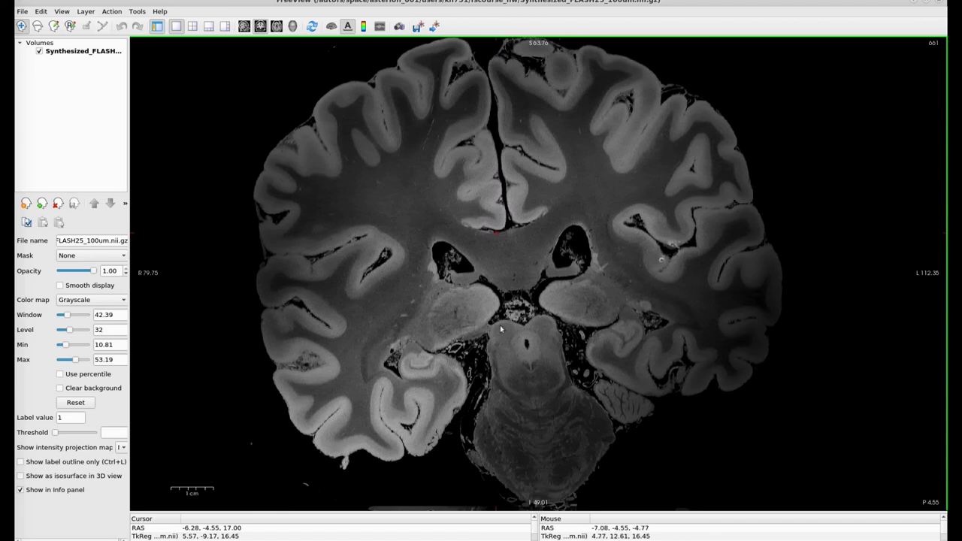
{"action": "key", "text": "Down"}
{"action": "key", "text": "Down"}
{"action": "key", "text": "Down"}
{"action": "key", "text": "Down"}
{"action": "key", "text": "Down"}
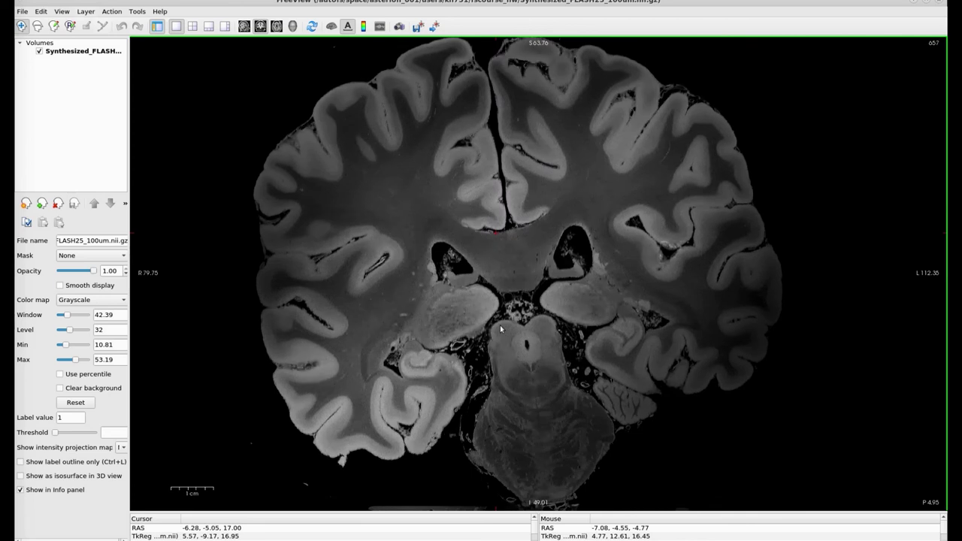
{"action": "key", "text": "Down"}
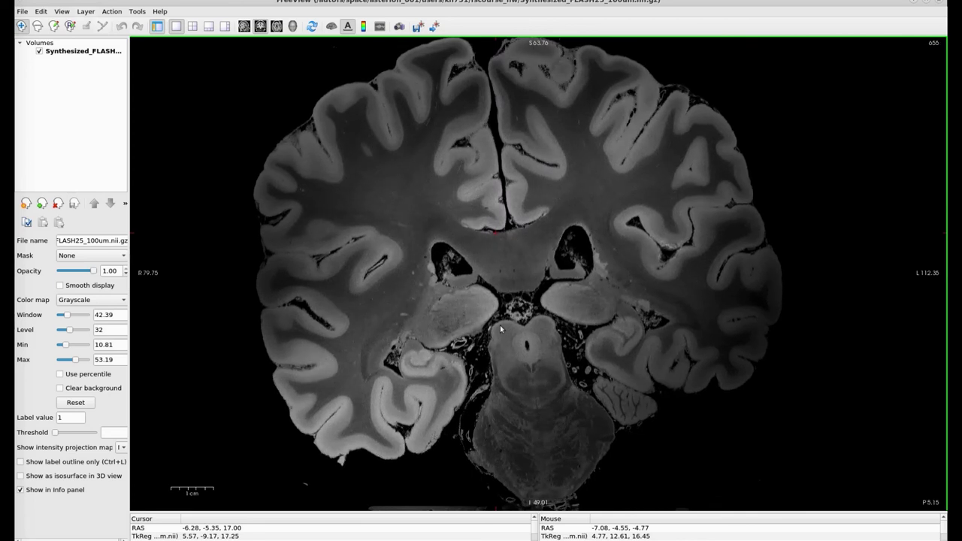
{"action": "key", "text": "Down"}
{"action": "key", "text": "Down"}
{"action": "key", "text": "Down"}
{"action": "key", "text": "Down"}
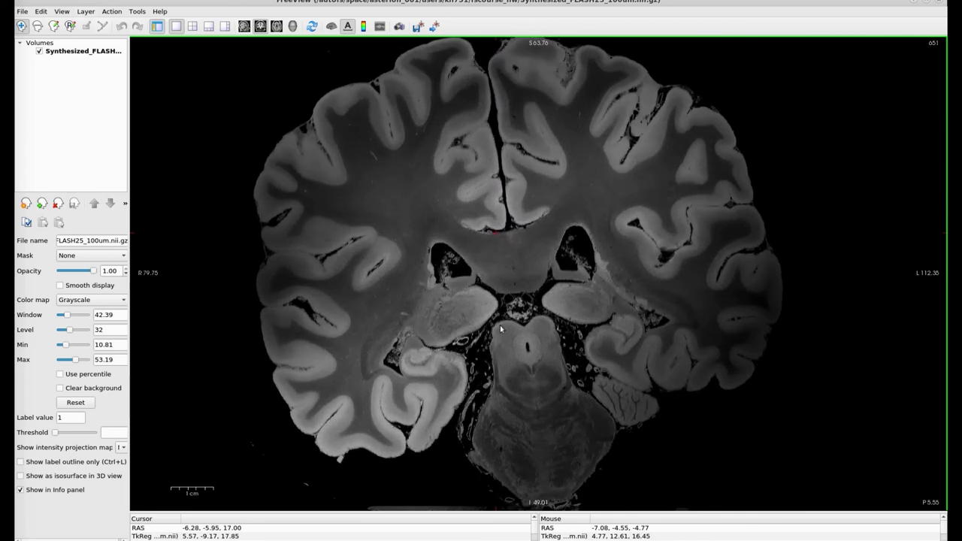
- Follow the paired colliculi above the cerebral aqueduct posteriorly to coronal slice 639
{"action": "key", "text": "Down"}
{"action": "key", "text": "Down"}
{"action": "key", "text": "Down"}
{"action": "key", "text": "Down"}
{"action": "key", "text": "Down"}
{"action": "key", "text": "Down"}
{"action": "key", "text": "Down"}
{"action": "key", "text": "Down"}
{"action": "key", "text": "Down"}
{"action": "key", "text": "Down"}
{"action": "key", "text": "Down"}
{"action": "key", "text": "Down"}
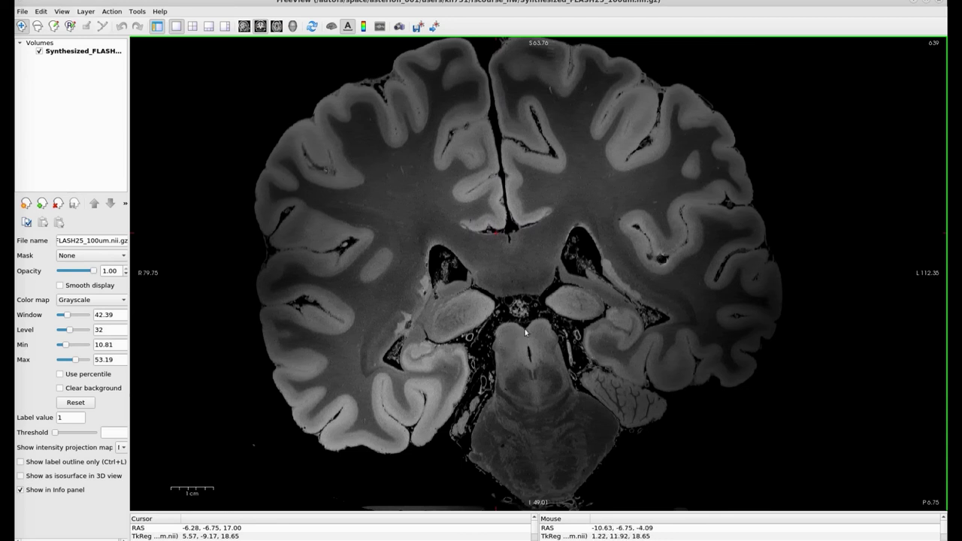
- Continue to coronal slice 628, examining the midbrain tissue around the cerebral aqueduct
{"action": "key", "text": "Down"}
{"action": "key", "text": "Down"}
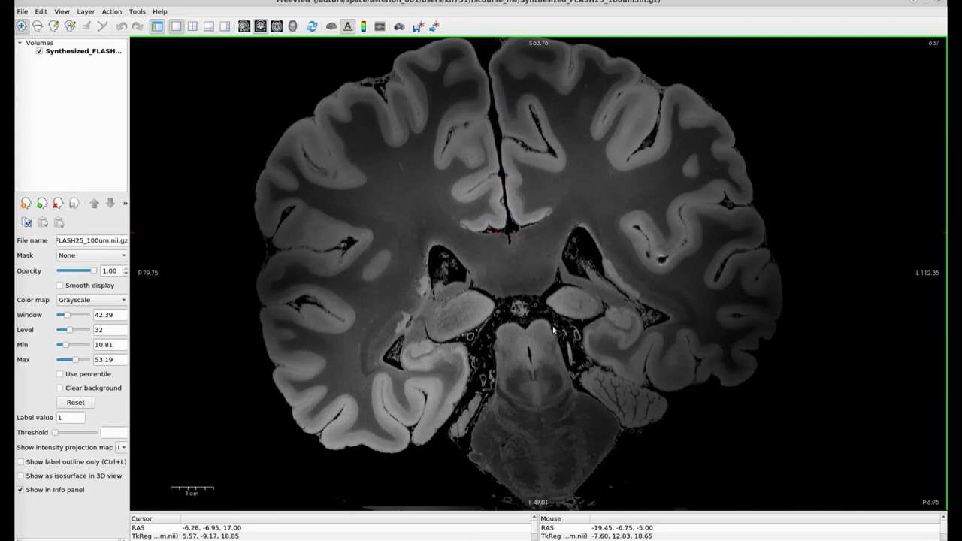
{"action": "key", "text": "Down"}
{"action": "key", "text": "Down"}
{"action": "key", "text": "Down"}
{"action": "key", "text": "Down"}
{"action": "key", "text": "Down"}
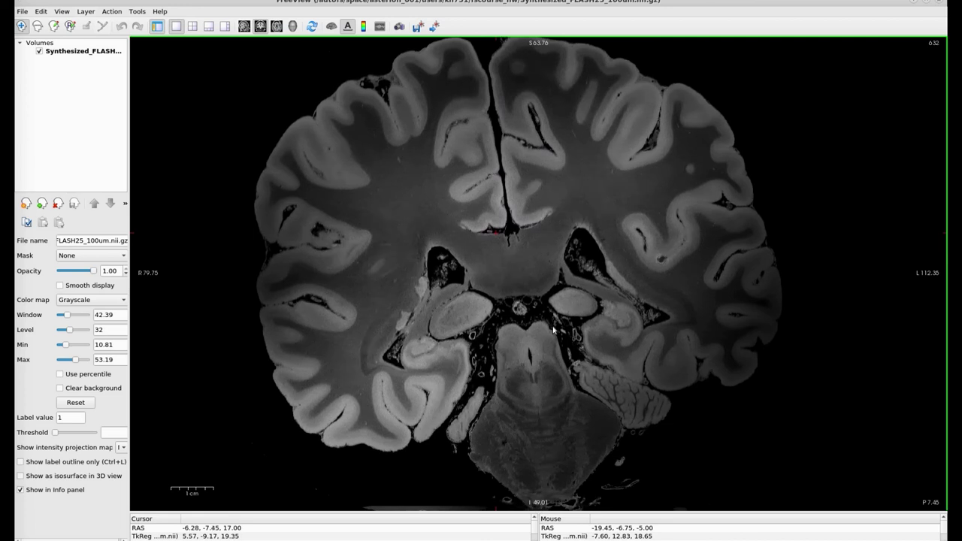
{"action": "key", "text": "Down"}
{"action": "key", "text": "Down"}
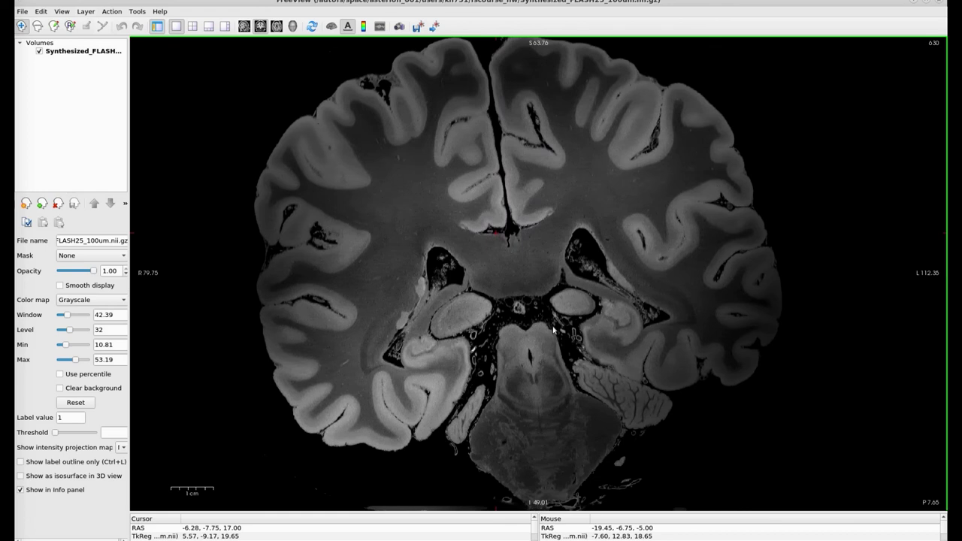
{"action": "key", "text": "Down"}
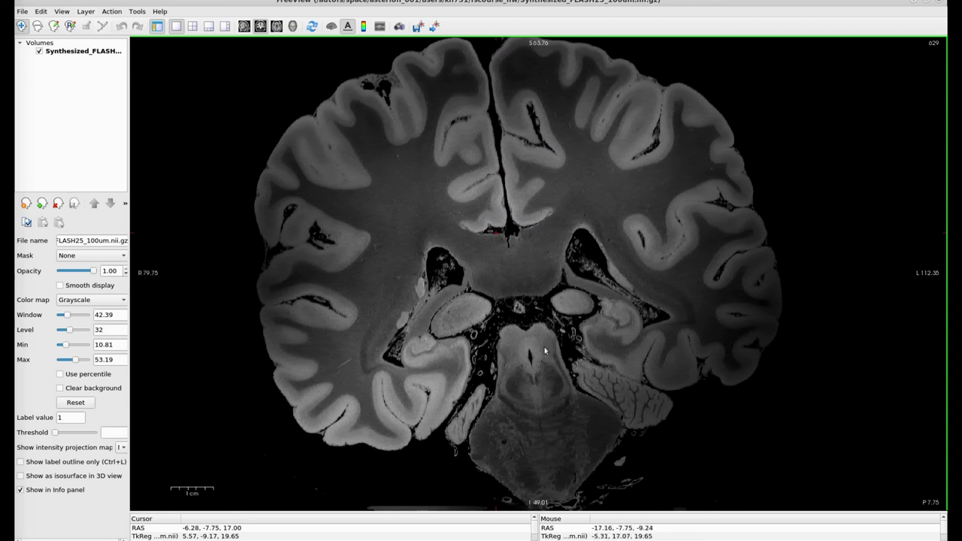
{"action": "key", "text": "Down"}
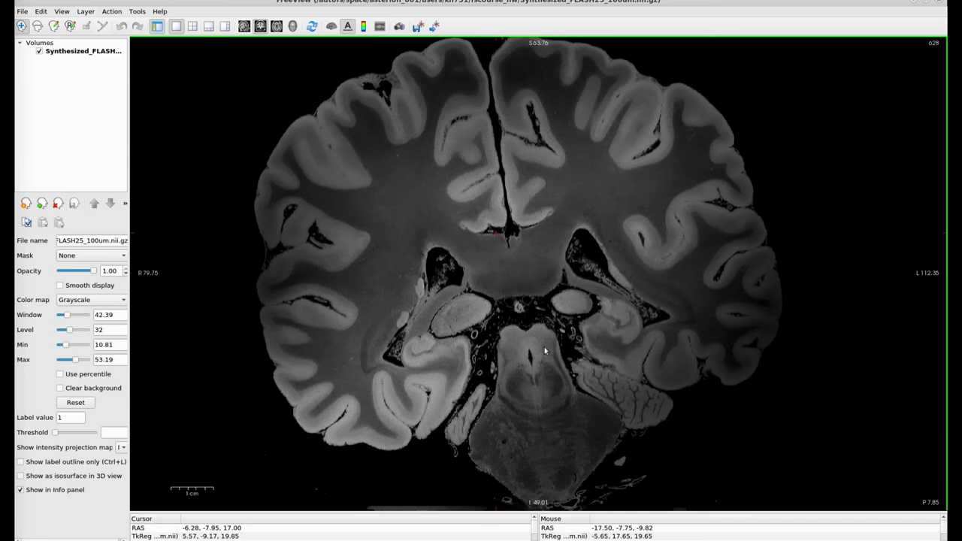
- Advance to coronal slice 622 and examine the anterior parts of the cerebellum beside the pons
{"action": "key", "text": "Down"}
{"action": "key", "text": "Down"}
{"action": "key", "text": "Down"}
{"action": "key", "text": "Down"}
{"action": "key", "text": "Down"}
{"action": "key", "text": "Down"}
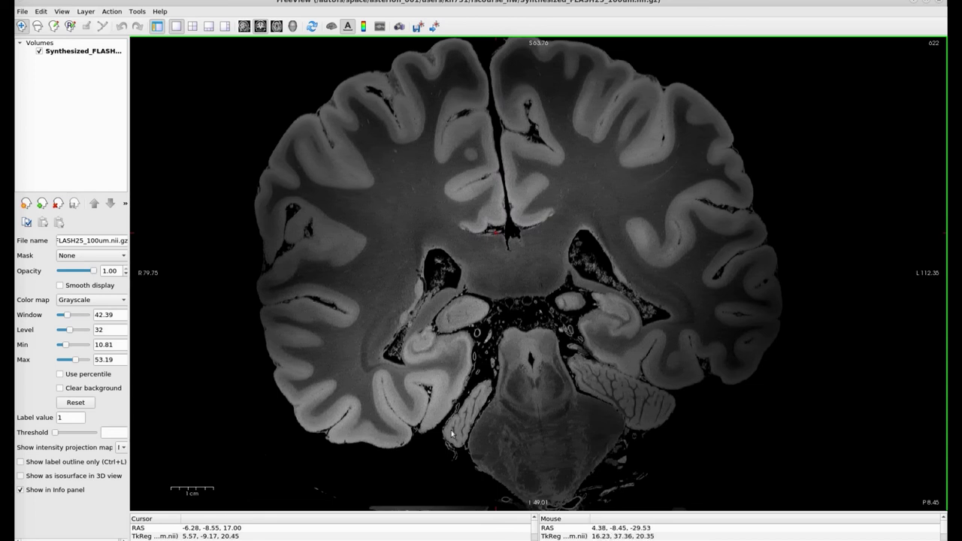
- Advance to coronal slice 613, examining the posterior thalamus above the hippocampus
{"action": "key", "text": "Down"}
{"action": "key", "text": "Down"}
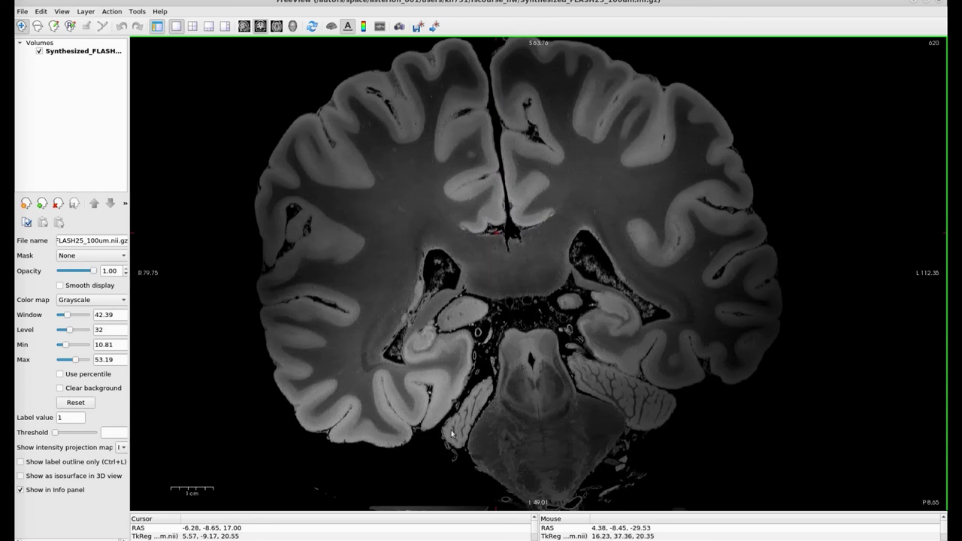
{"action": "key", "text": "Down"}
{"action": "key", "text": "Down"}
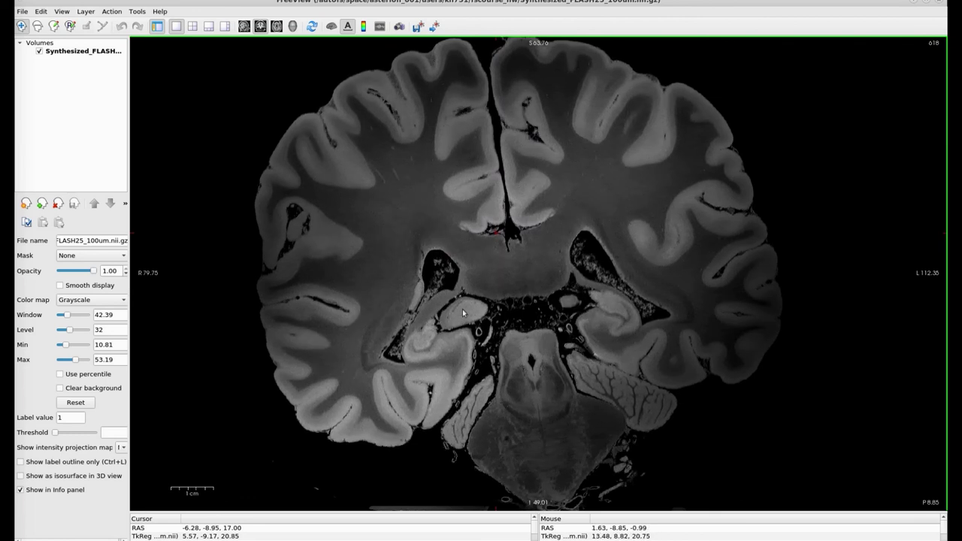
{"action": "key", "text": "Down"}
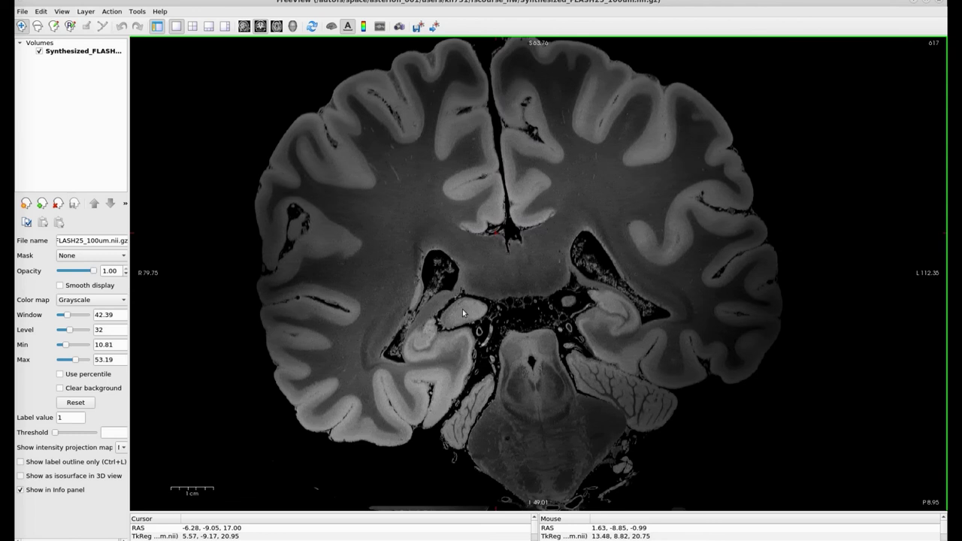
{"action": "key", "text": "Down"}
{"action": "key", "text": "Down"}
{"action": "key", "text": "Down"}
{"action": "key", "text": "Down"}
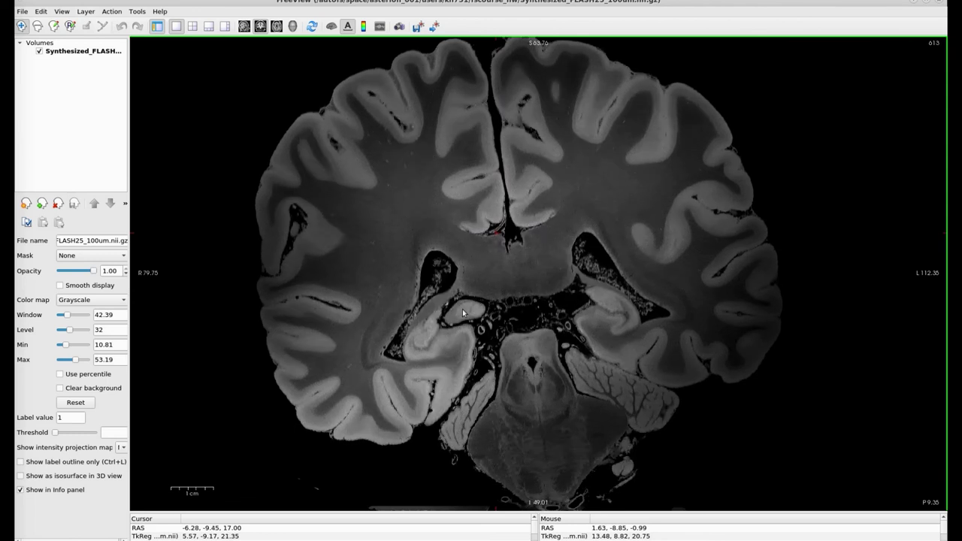
- Follow the posterior end of the thalamus beside the hippocampus back to coronal slice 604
{"action": "key", "text": "Down"}
{"action": "key", "text": "Down"}
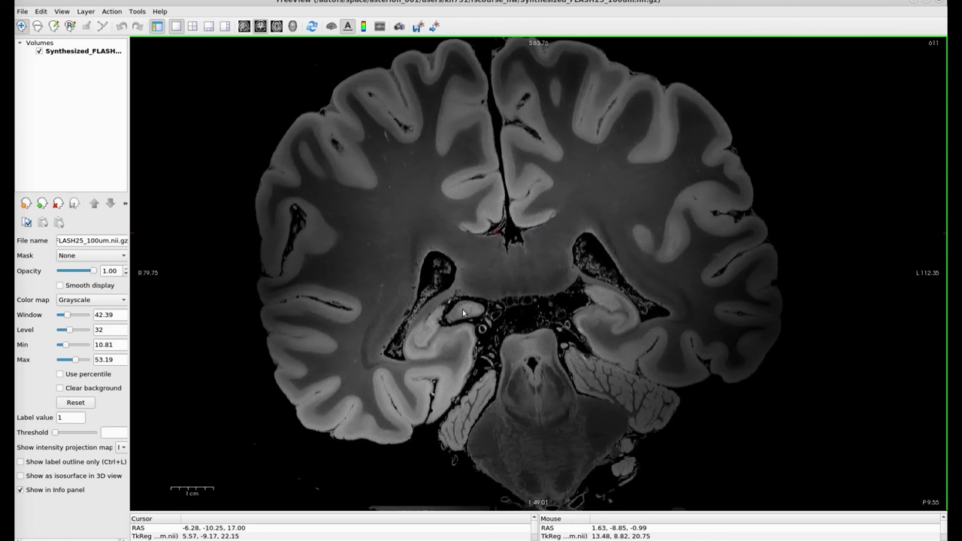
{"action": "key", "text": "Down"}
{"action": "key", "text": "Down"}
{"action": "key", "text": "Down"}
{"action": "key", "text": "Down"}
{"action": "key", "text": "Down"}
{"action": "key", "text": "Down"}
{"action": "key", "text": "Down"}
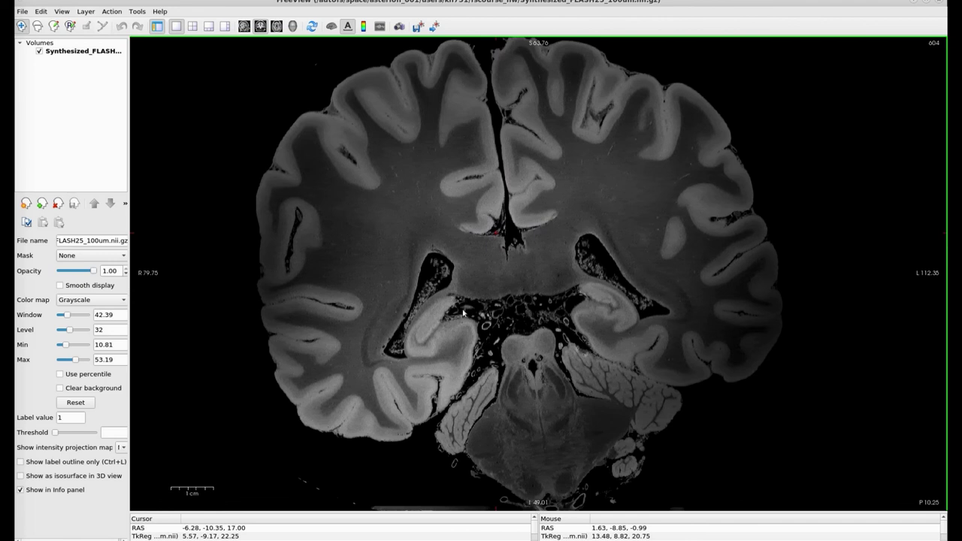
- Continue to coronal slice 598 and examine the cerebellum alongside the pons, below the paired colliculi
{"action": "key", "text": "Down"}
{"action": "key", "text": "Down"}
{"action": "key", "text": "Down"}
{"action": "key", "text": "Down"}
{"action": "key", "text": "Down"}
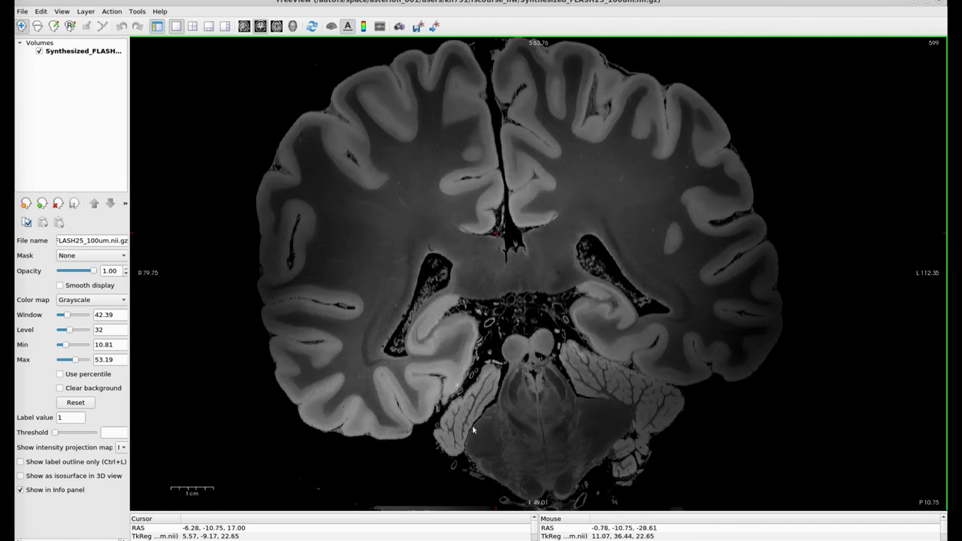
{"action": "key", "text": "Down"}
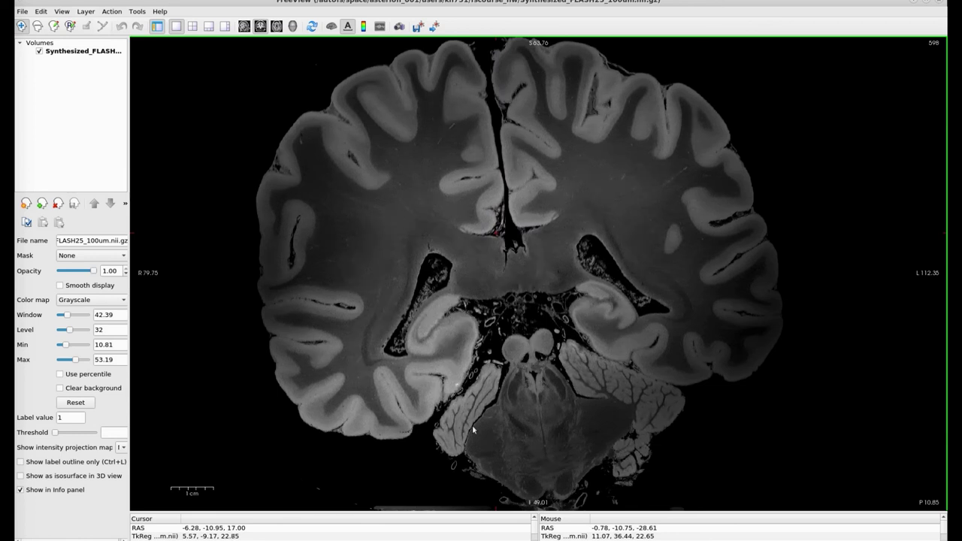
- Move posteriorly to coronal slice 590, following the junction between the pons and the cerebellum
{"action": "key", "text": "Down"}
{"action": "key", "text": "Down"}
{"action": "key", "text": "Down"}
{"action": "key", "text": "Down"}
{"action": "key", "text": "Down"}
{"action": "key", "text": "Down"}
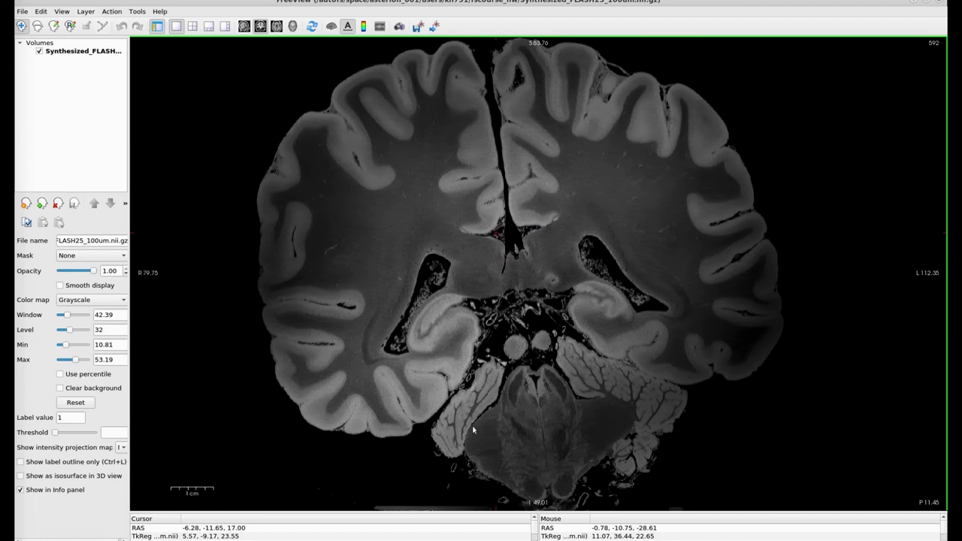
{"action": "key", "text": "Down"}
{"action": "key", "text": "Down"}
{"action": "key", "text": "Down"}
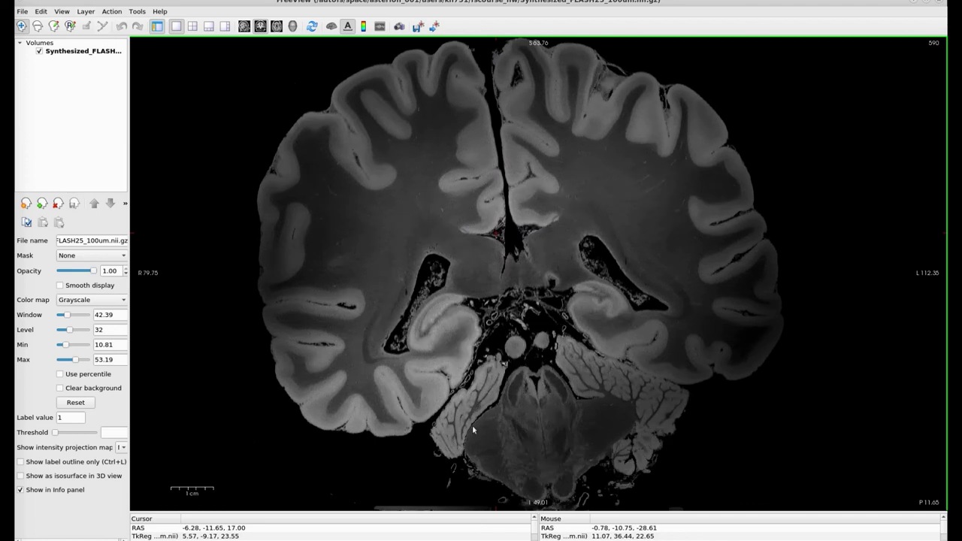